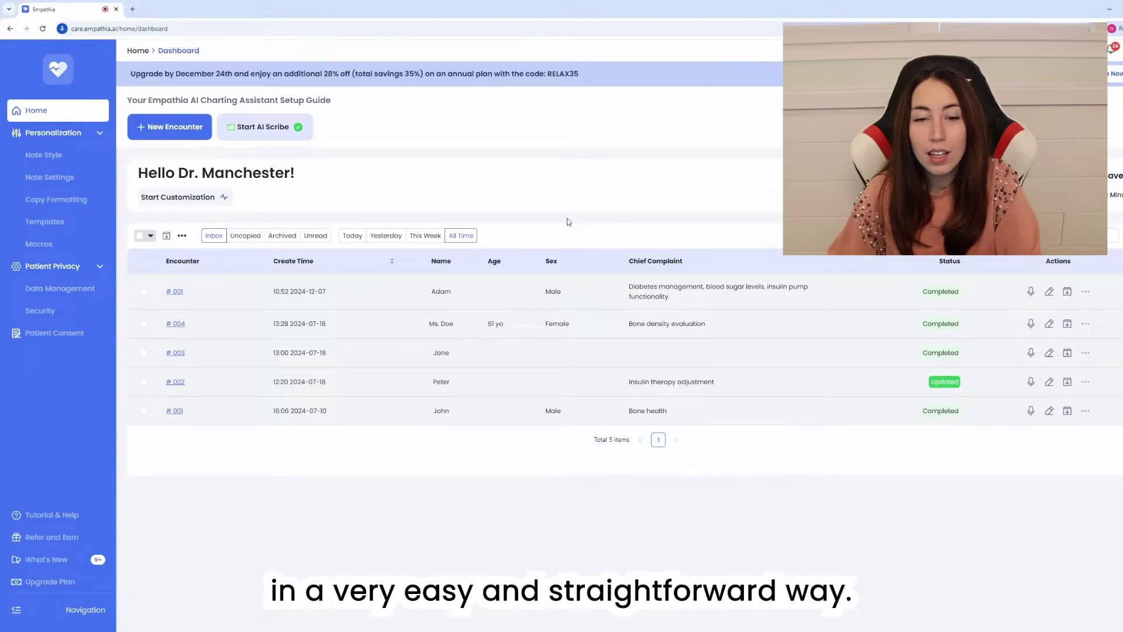
Open encounter #001's follow-up note and scroll through its SOAP note
left_click(174, 291)
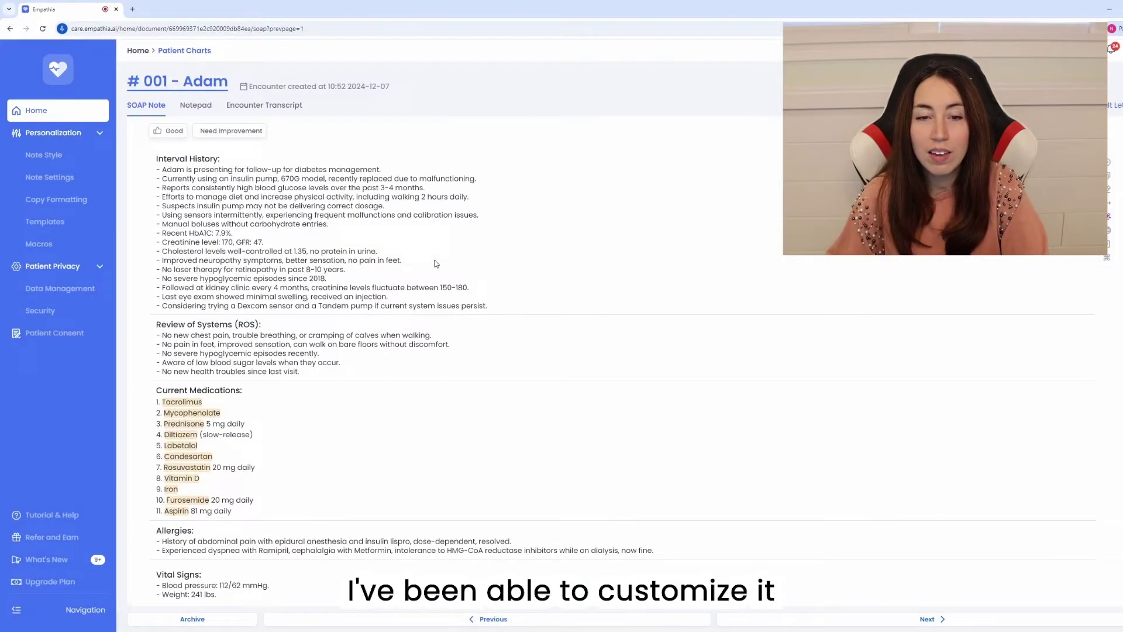
scroll(442, 276, "down", 3)
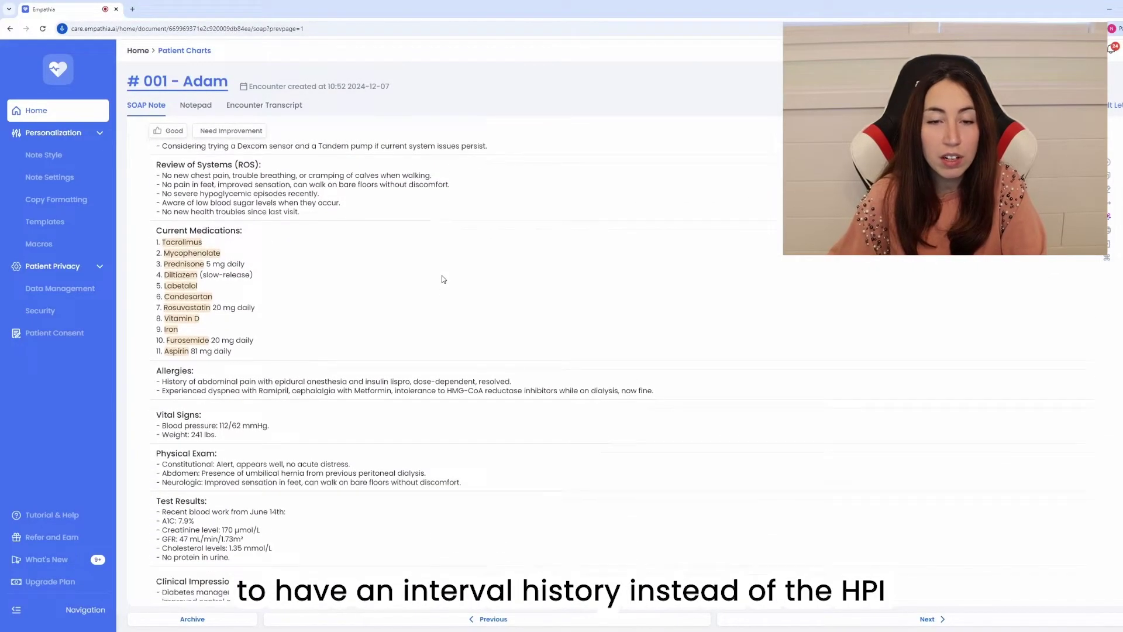
scroll(442, 281, "down", 4)
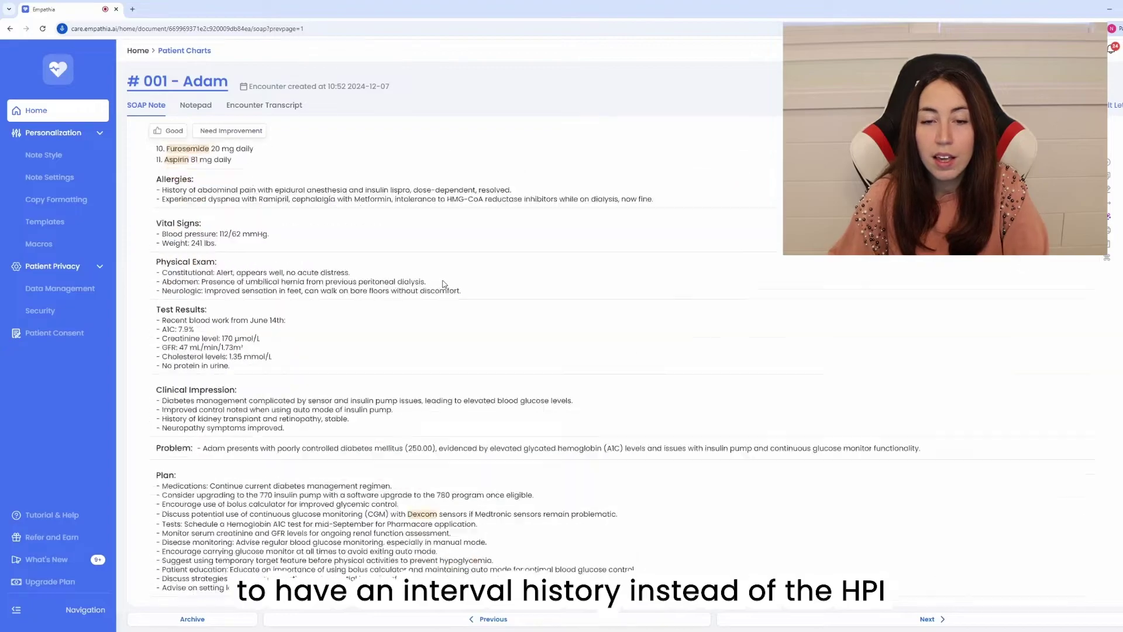
scroll(444, 285, "up", 7)
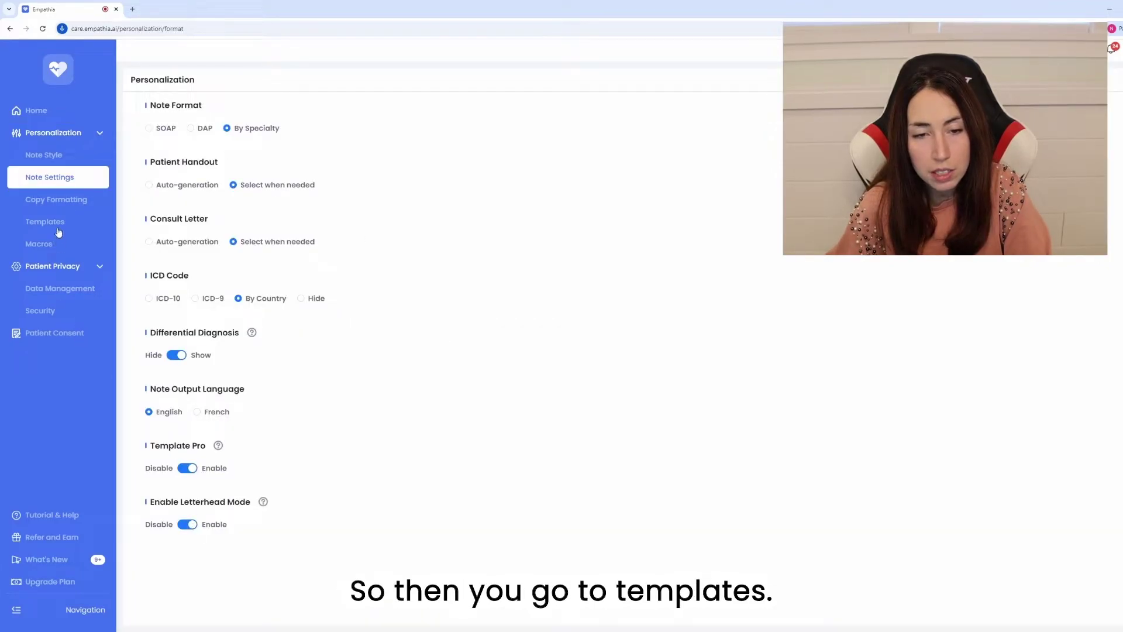
Start a new template from the Templates library, trying Upload before returning to the input choices
left_click(58, 225)
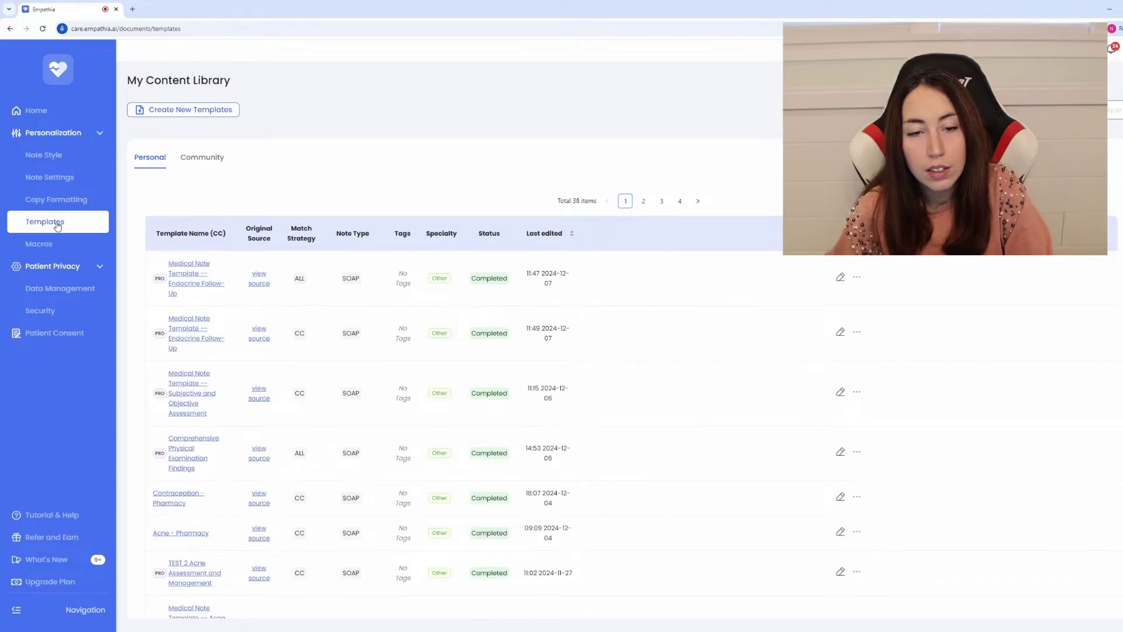
left_click(174, 112)
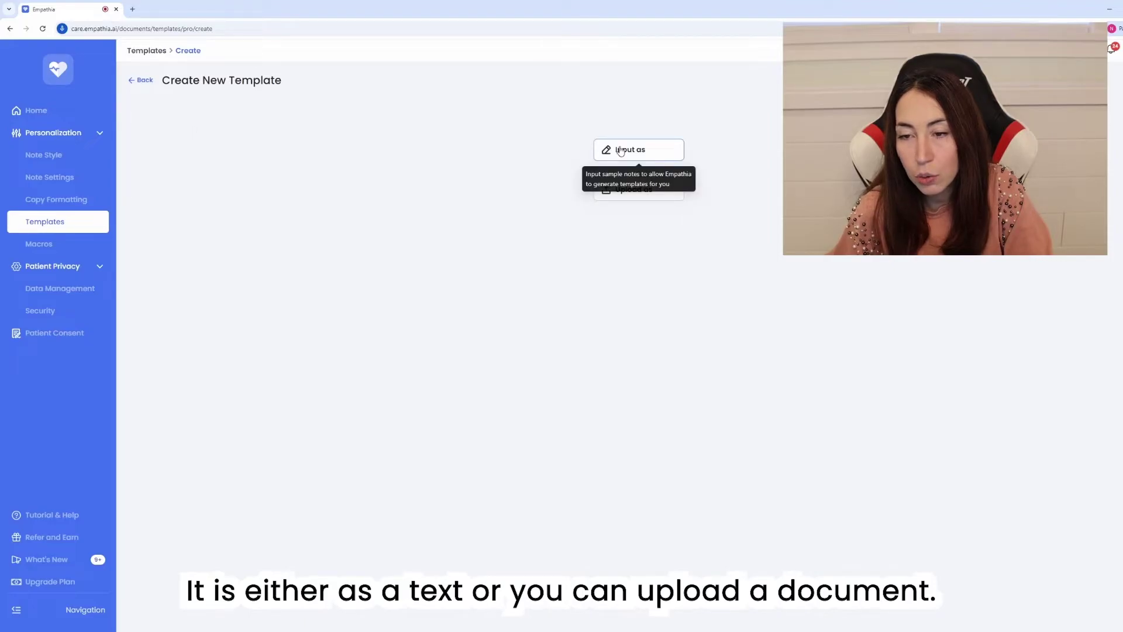
left_click(643, 193)
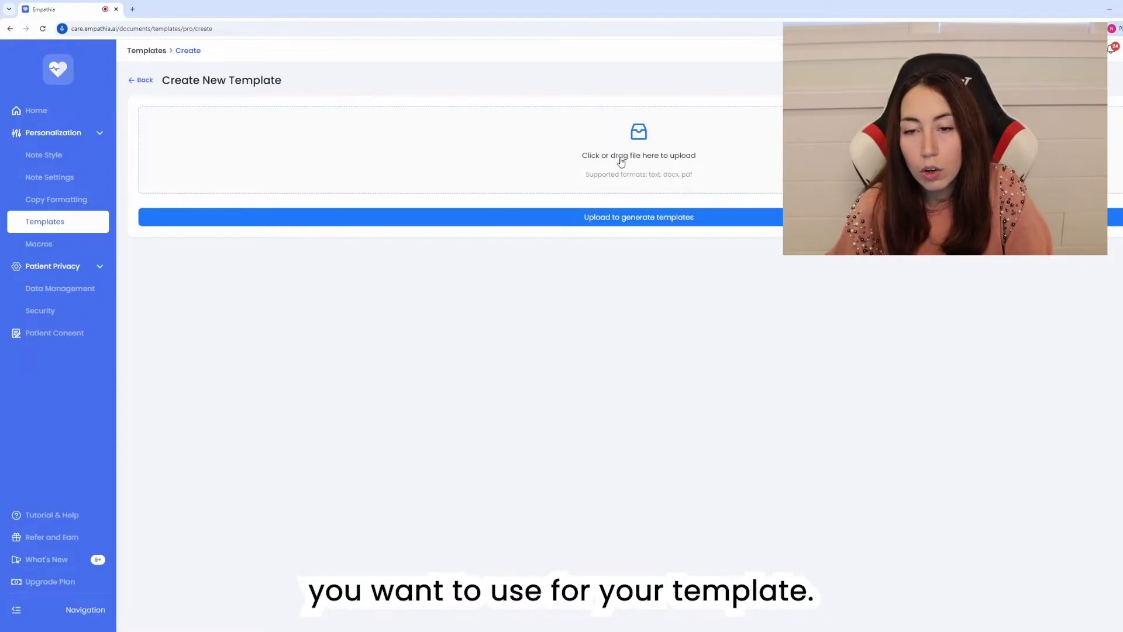
left_click(142, 84)
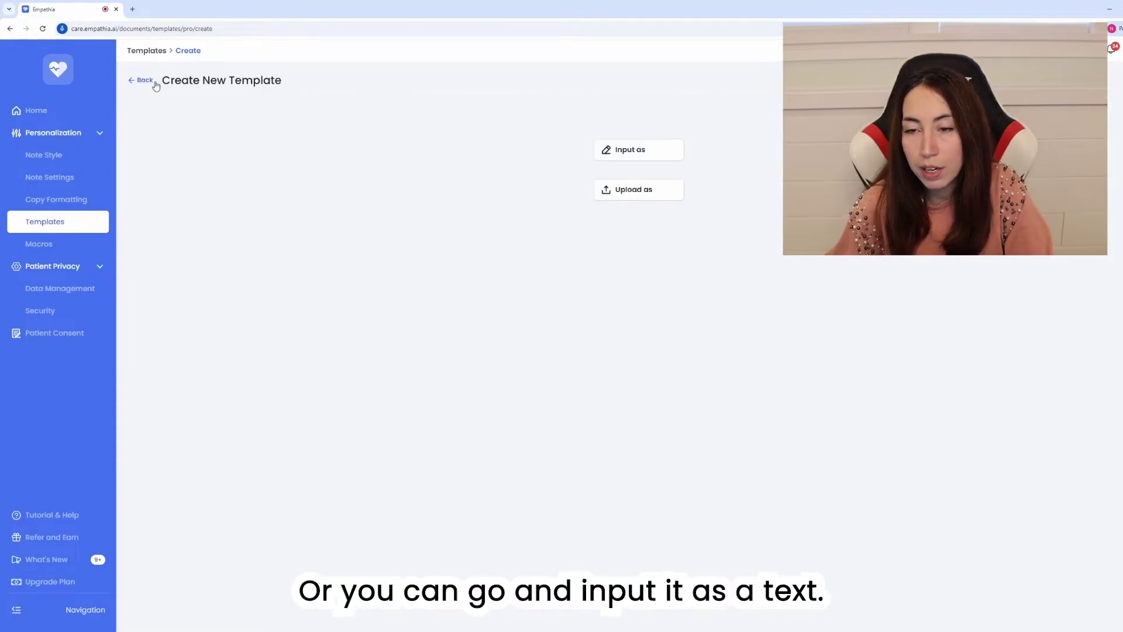
left_click(658, 151)
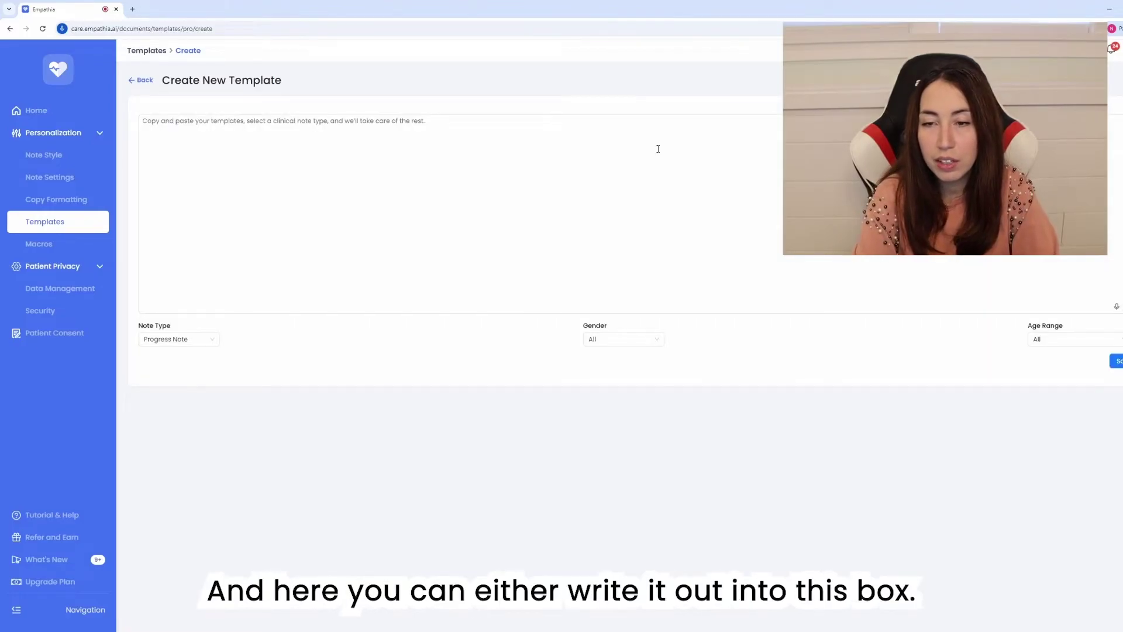
left_click(593, 156)
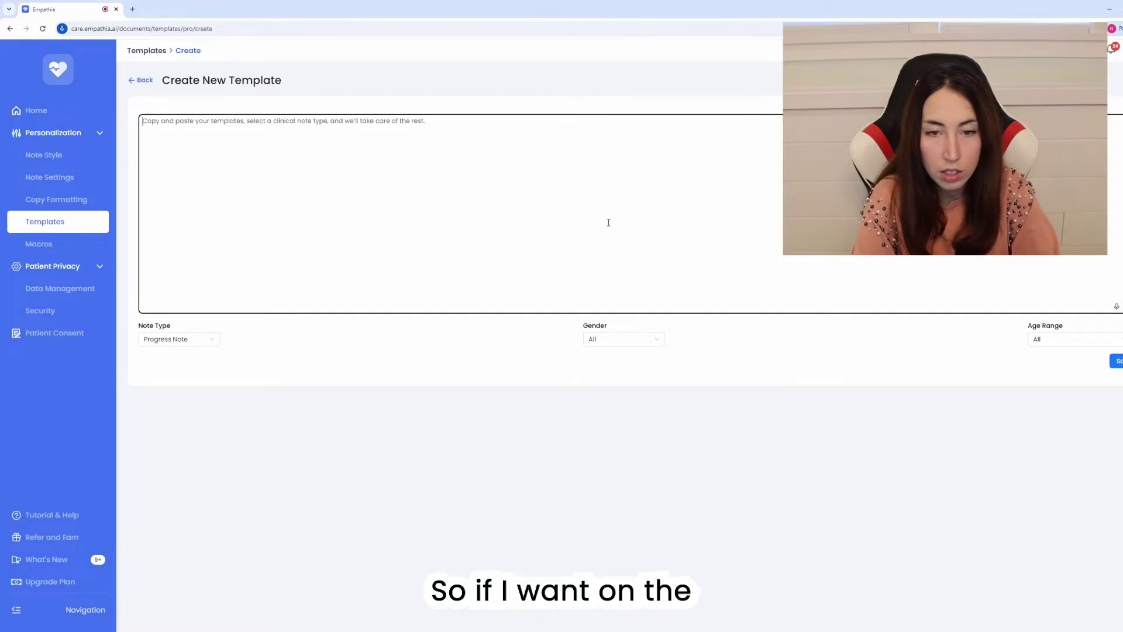
type("Subjective")
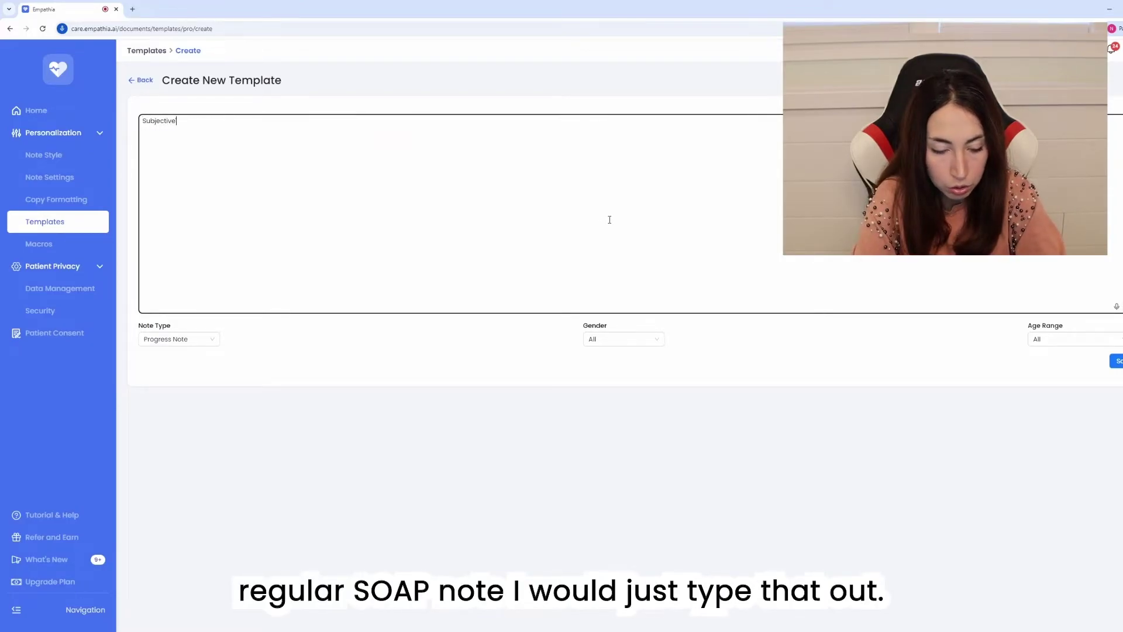
key("Return")
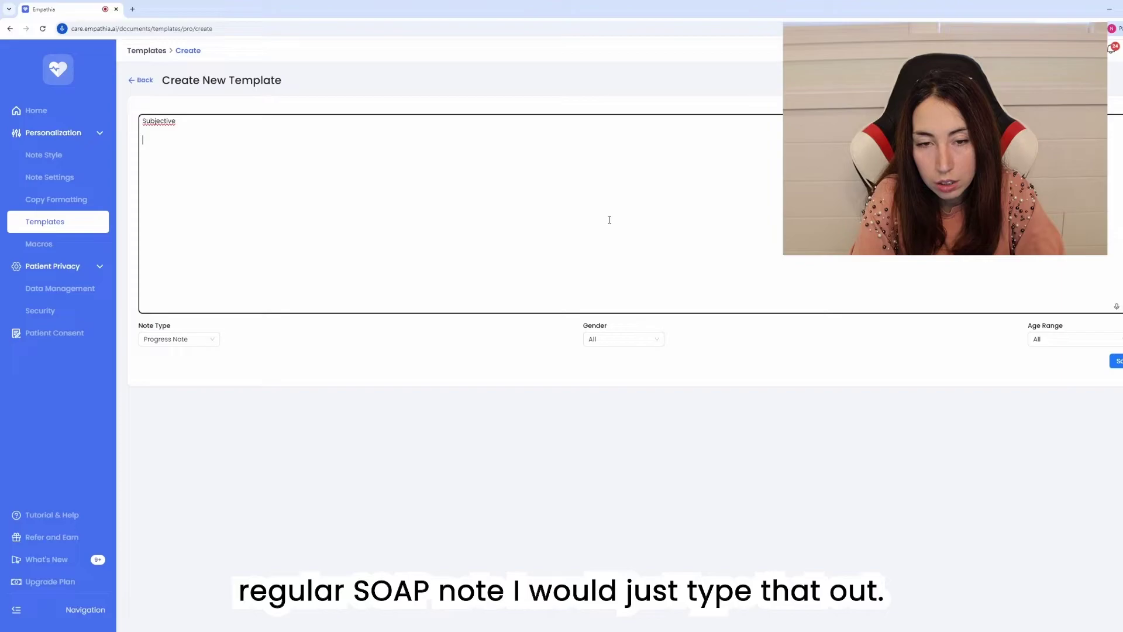
type("Objective")
key("Return")
type("As")
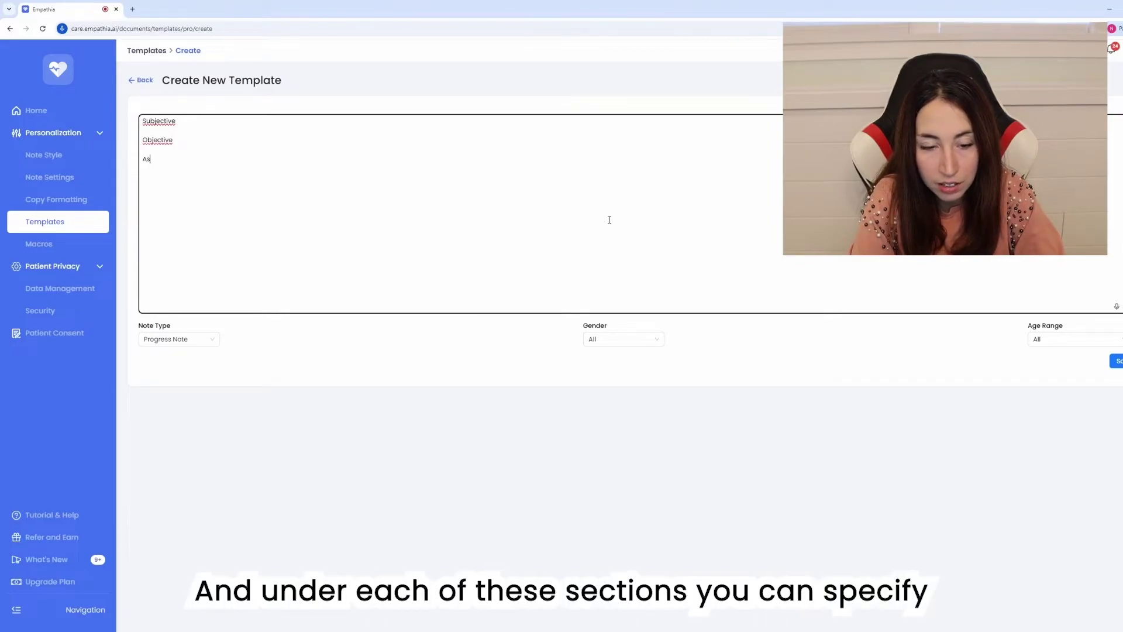
type("sessment")
key("Return")
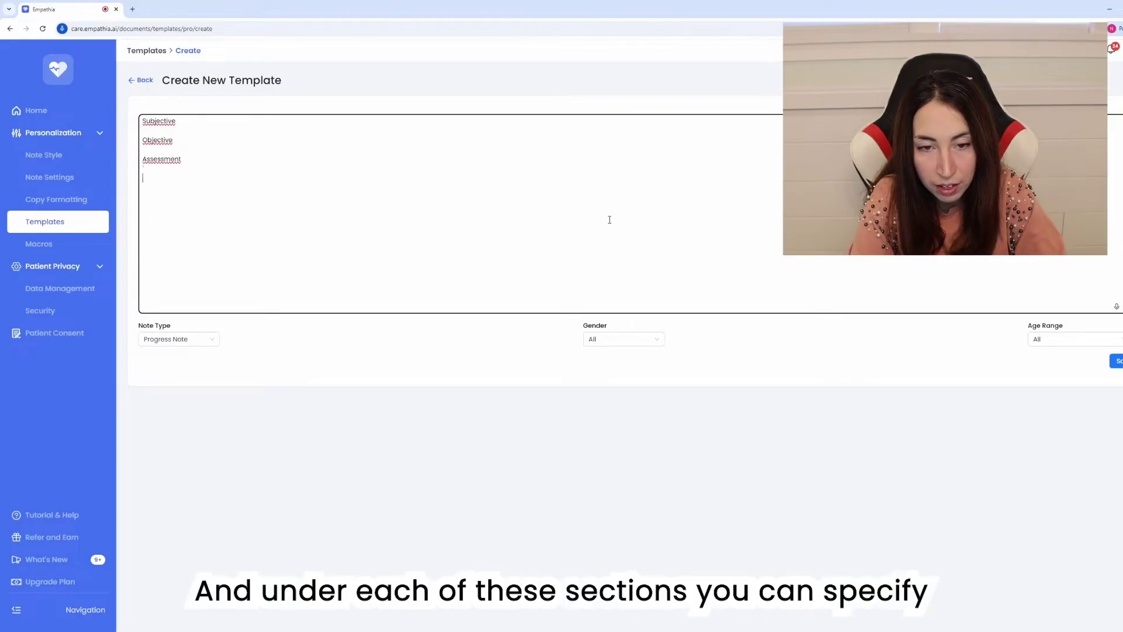
type("Plan")
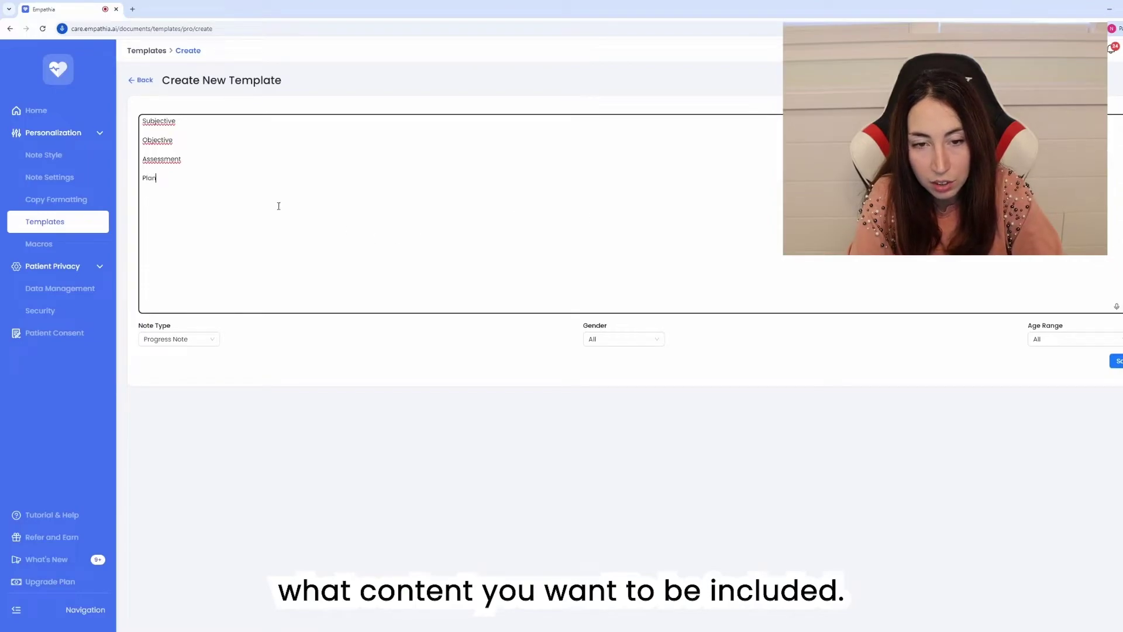
left_click_drag(279, 206, 115, 107)
key("BackSpace")
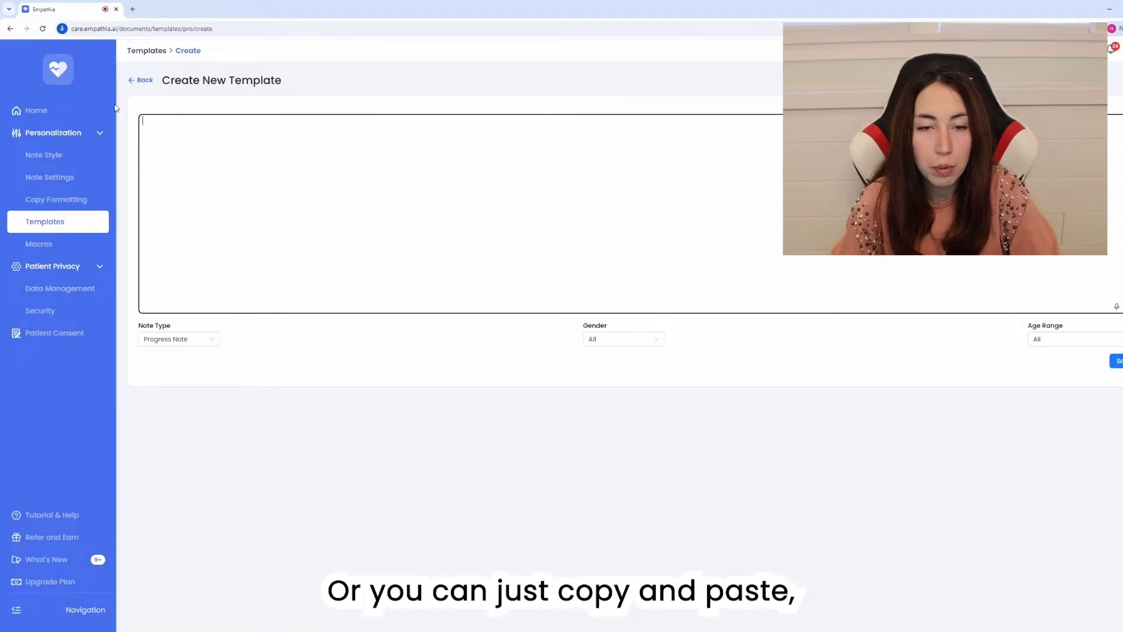
Paste the follow-up note template with bracketed placeholders into the template text box
key("ctrl+v")
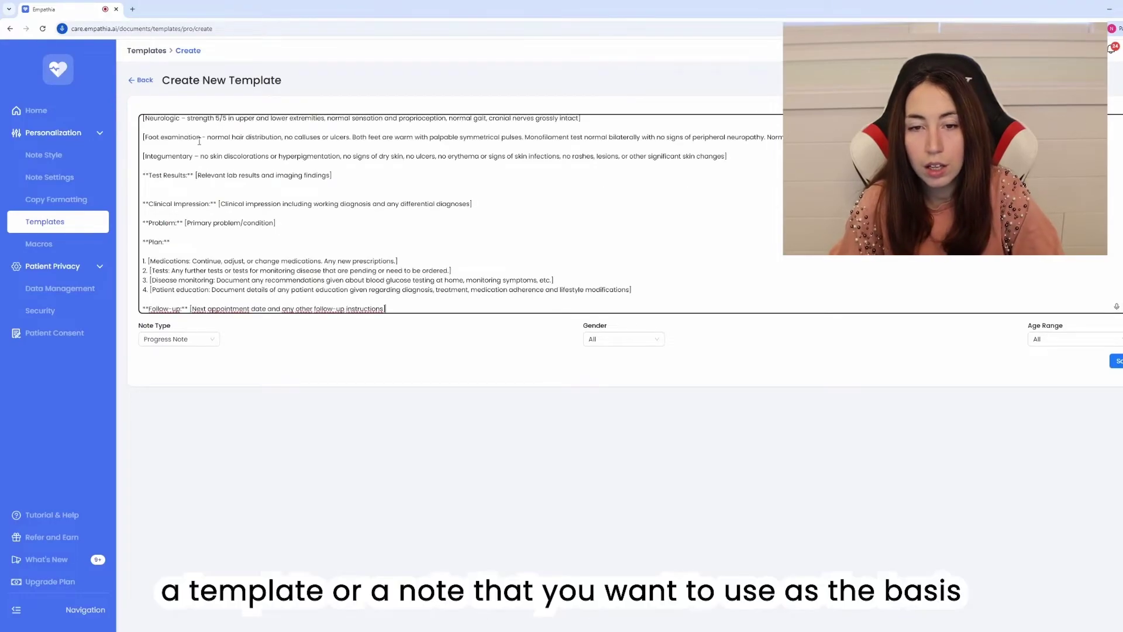
scroll(275, 211, "up", 15)
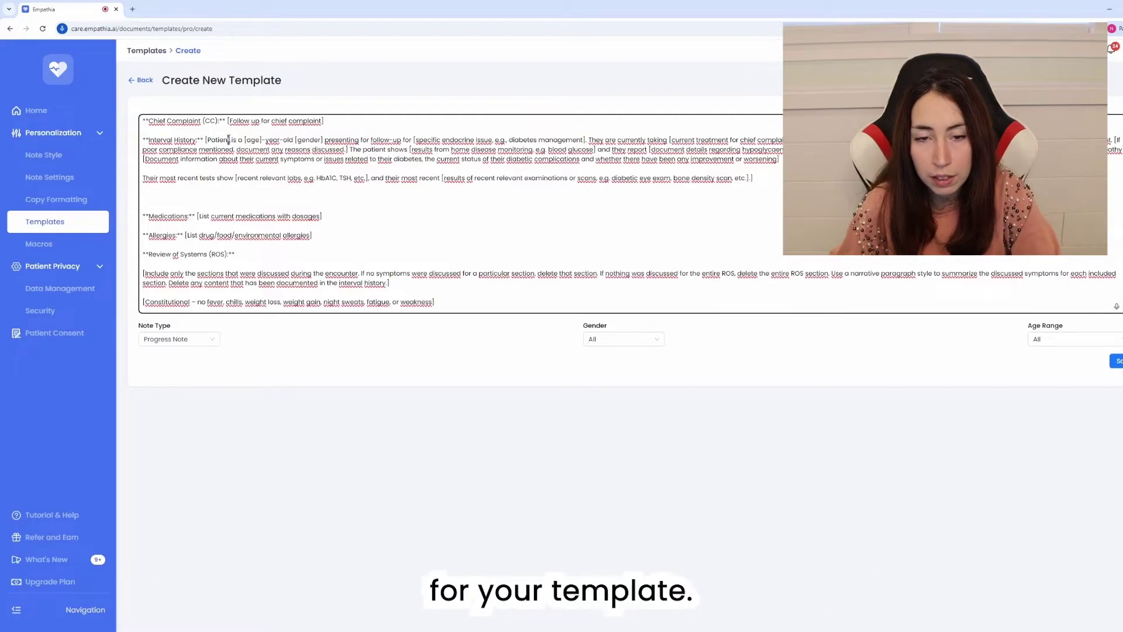
left_click_drag(230, 140, 205, 141)
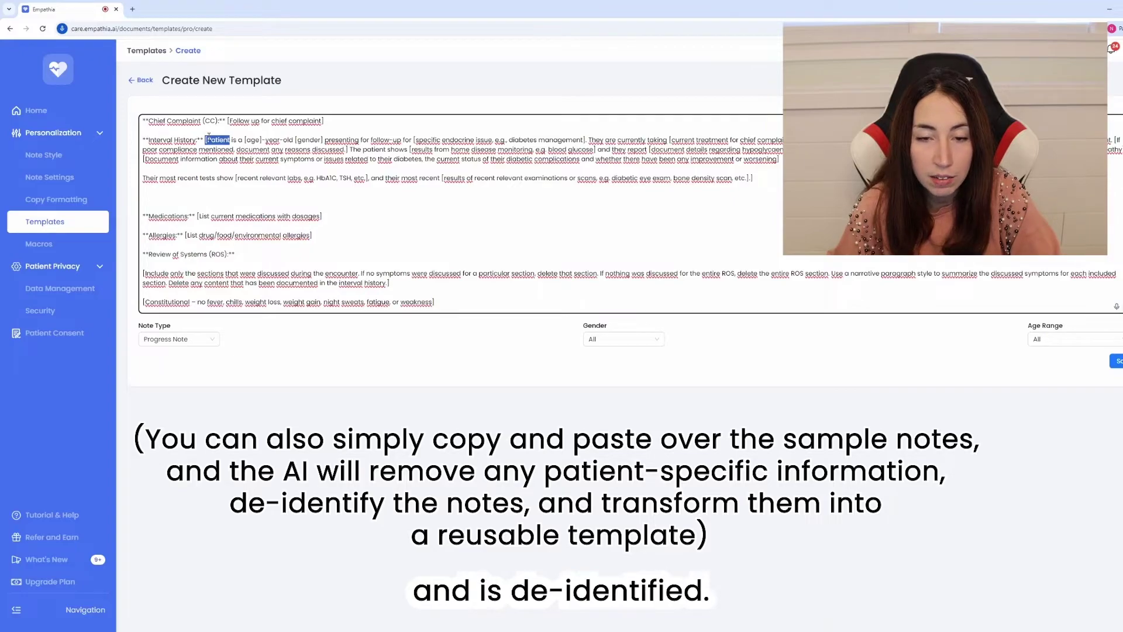
left_click(296, 182)
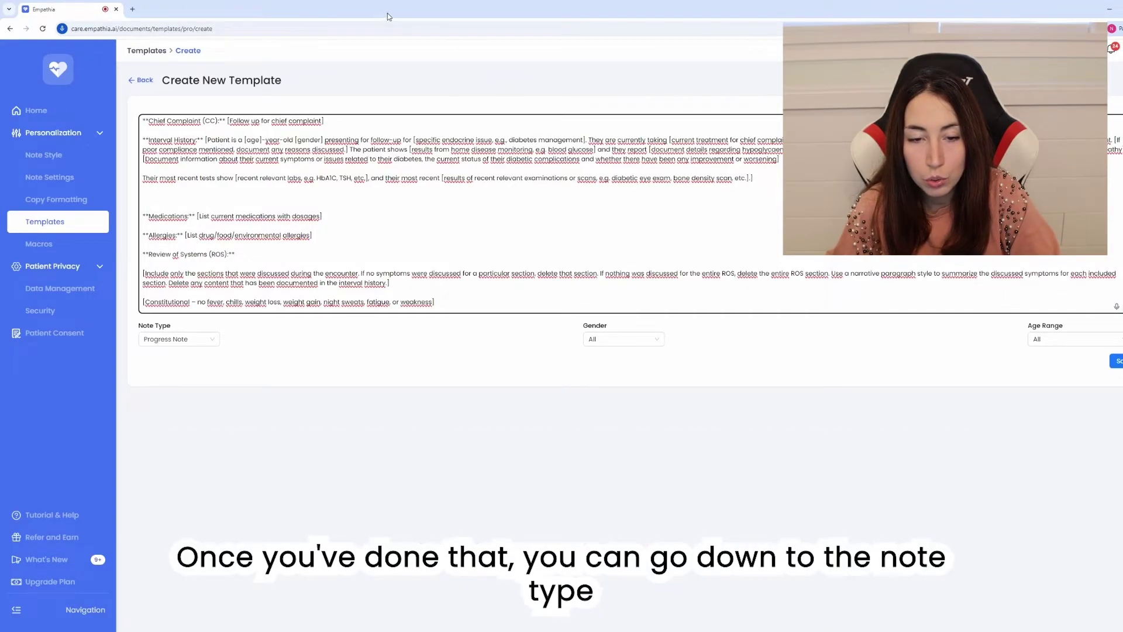
Set the note type to Progress Note and generate the Endocrine Follow-Up template
left_click(212, 339)
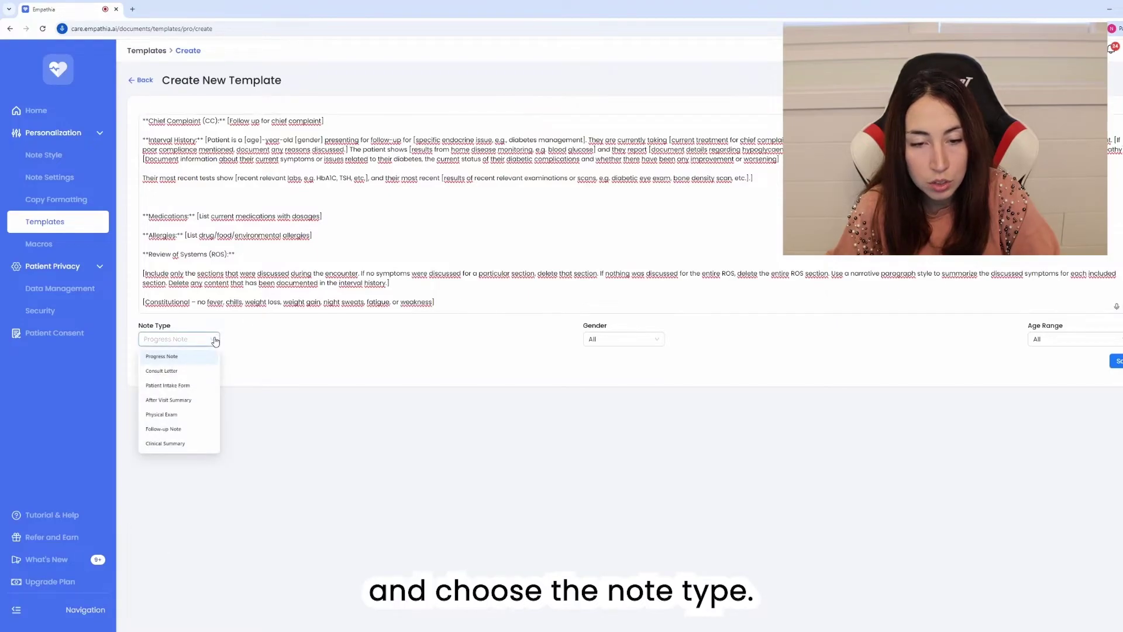
left_click(177, 357)
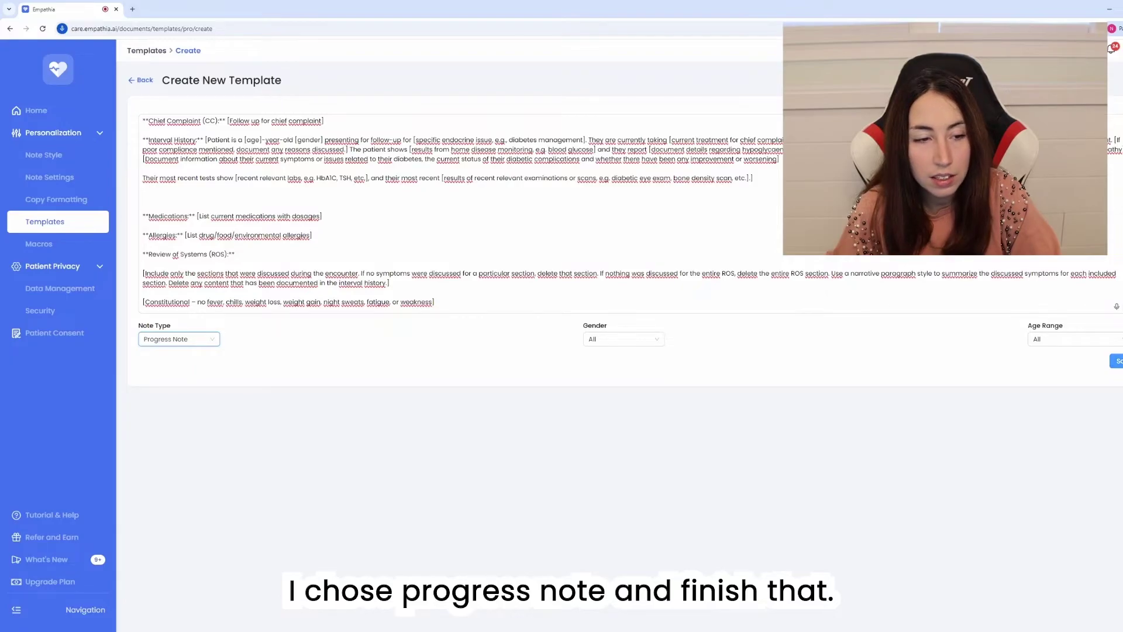
left_click(1116, 361)
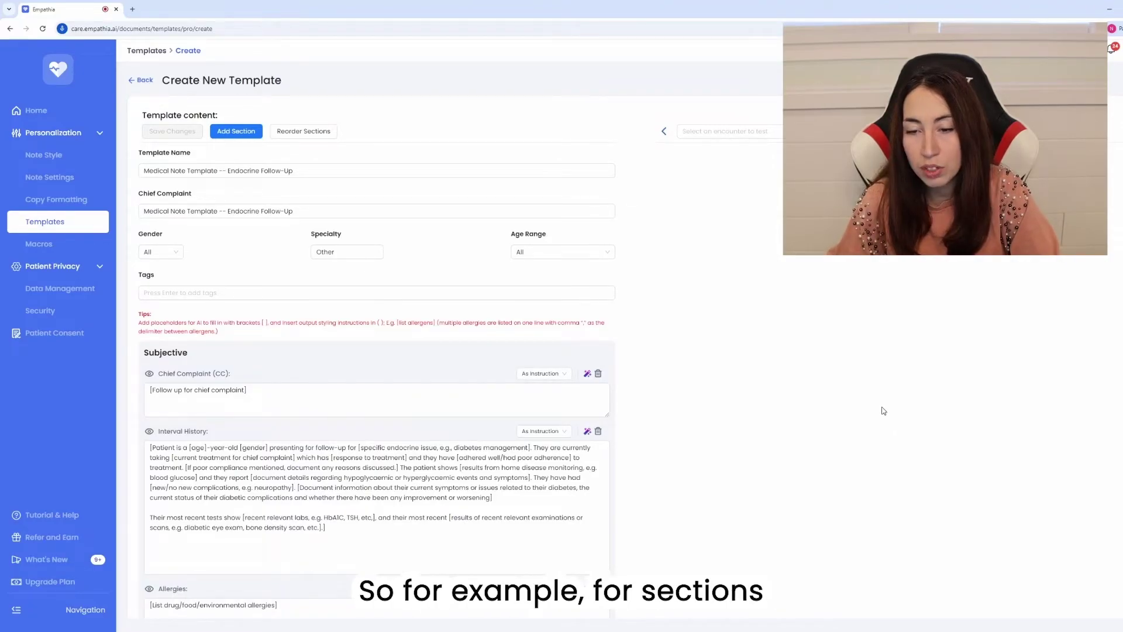
scroll(643, 456, "down", 5)
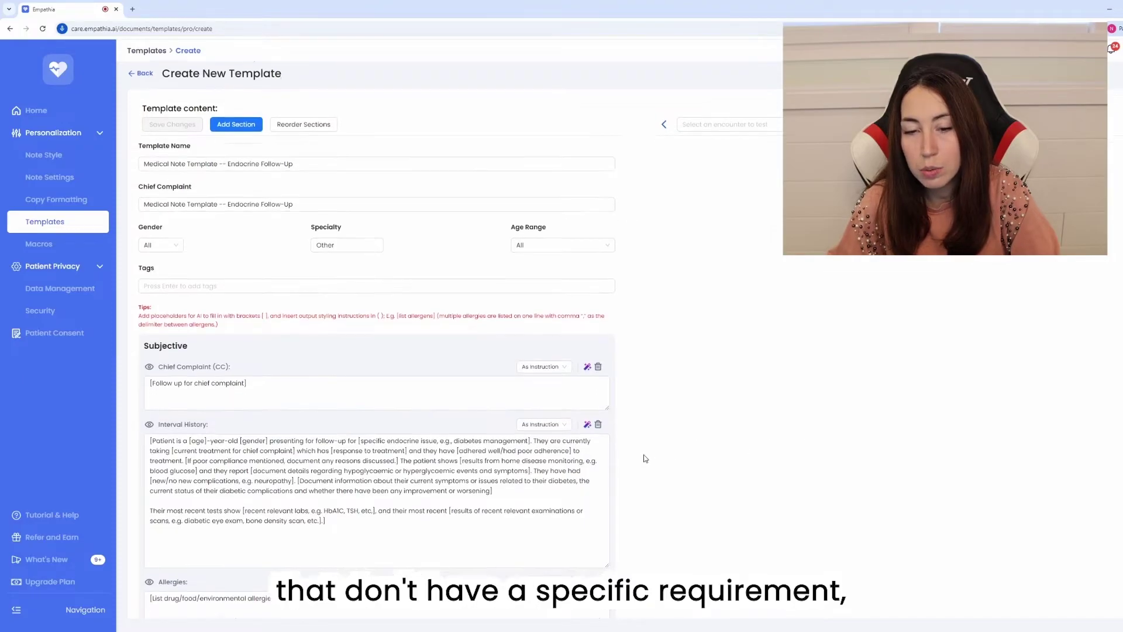
scroll(643, 459, "down", 5)
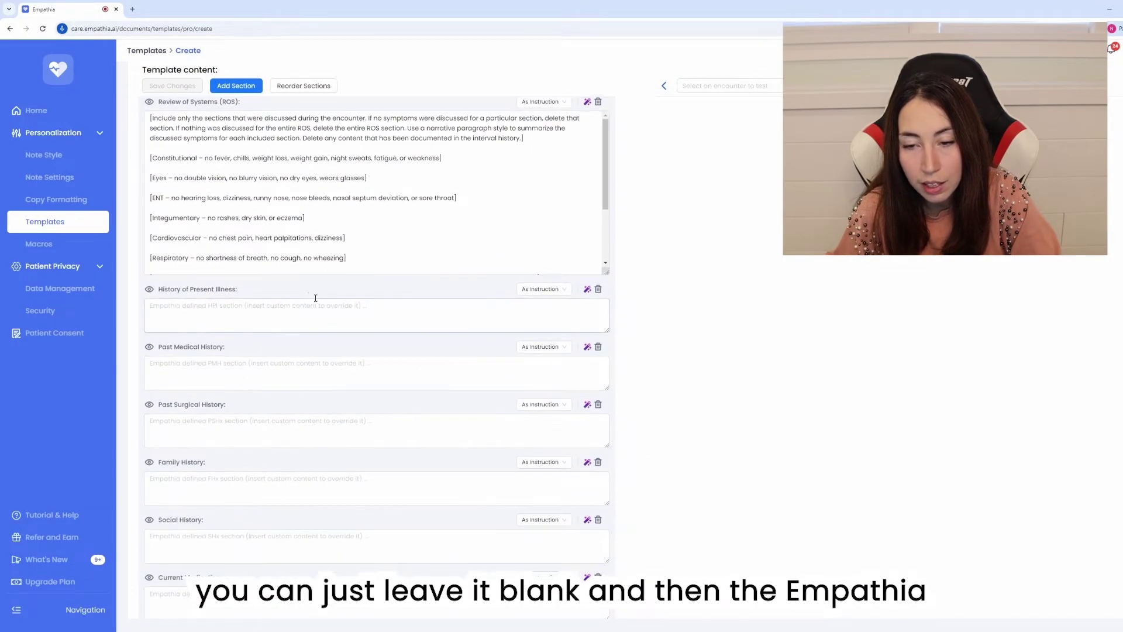
Delete the HPI, Past Medical, Past Surgical, Family and Social History sections
left_click(238, 314)
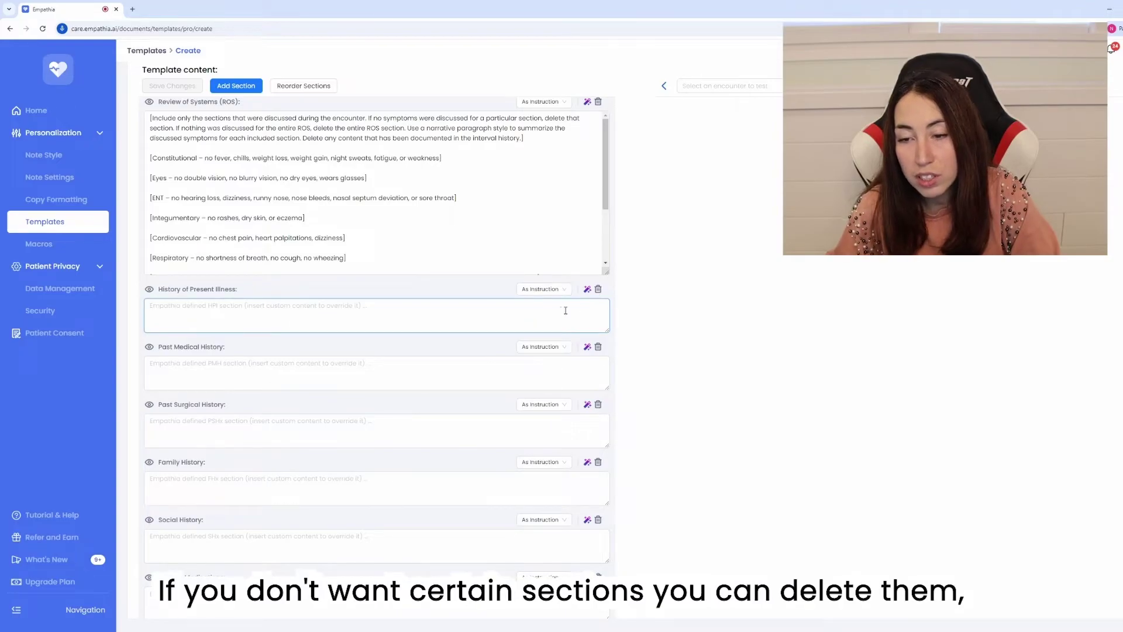
left_click(599, 290)
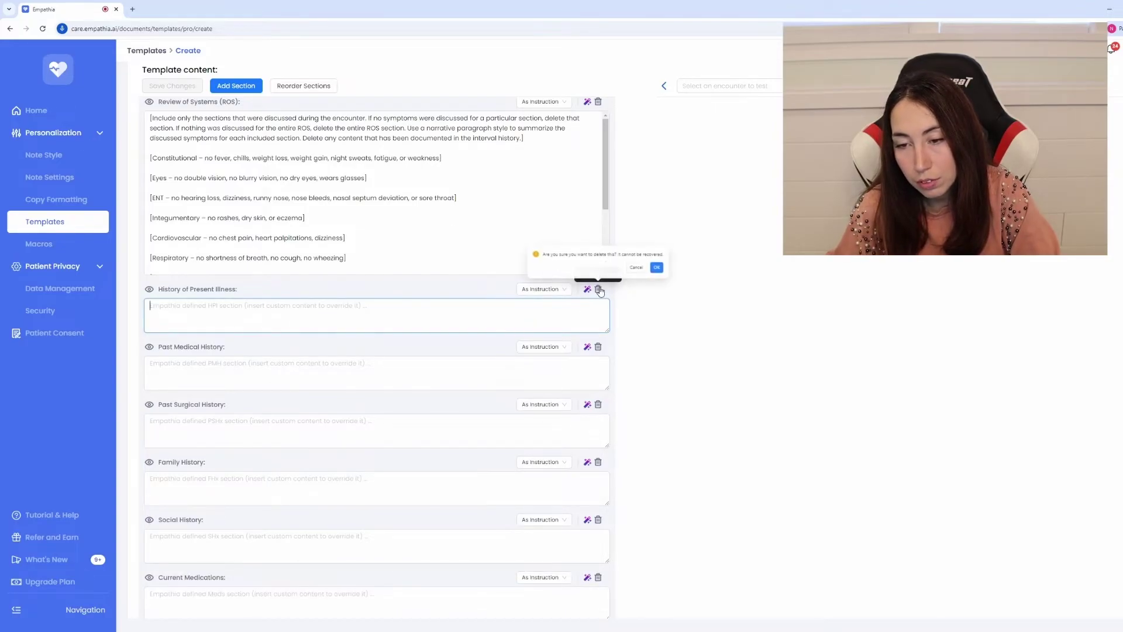
left_click(658, 268)
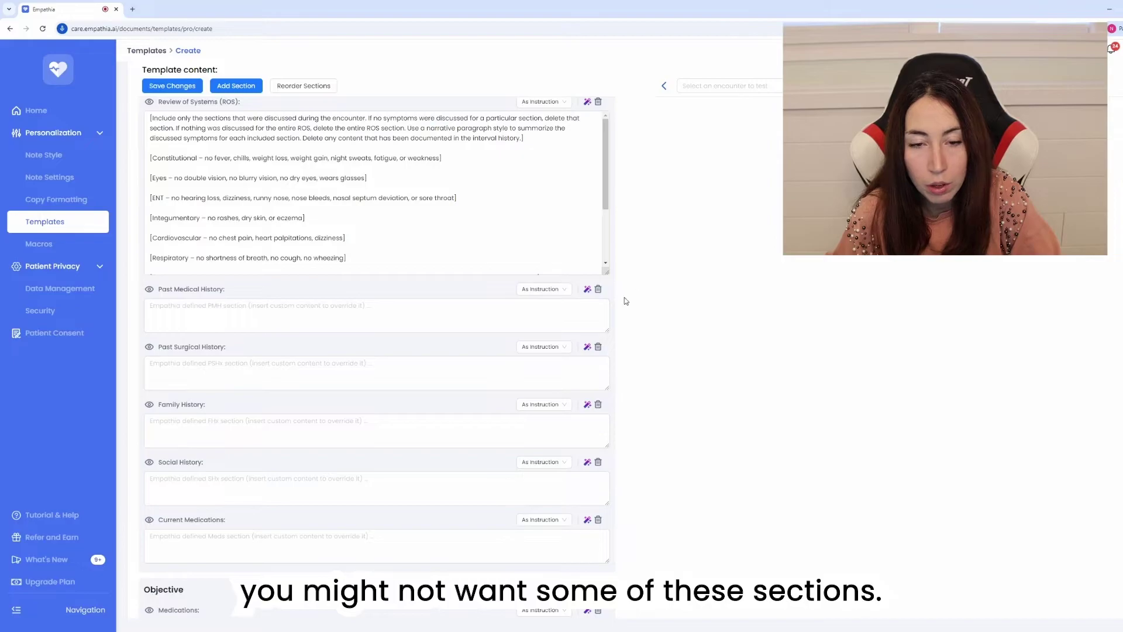
left_click(598, 289)
left_click(658, 267)
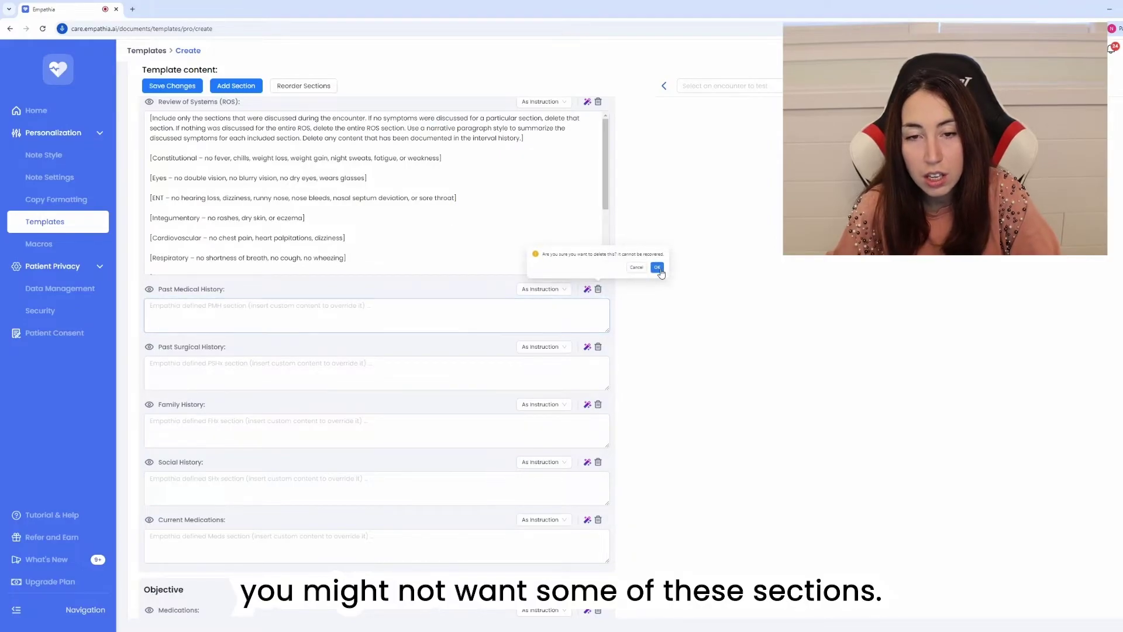
left_click(598, 290)
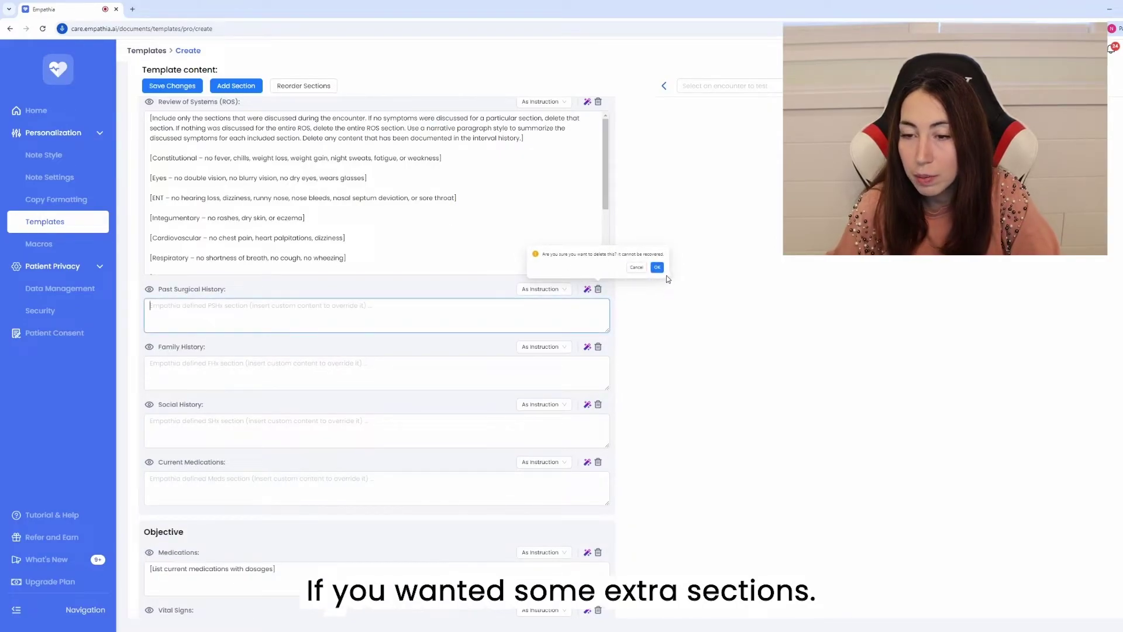
left_click(658, 268)
left_click(599, 289)
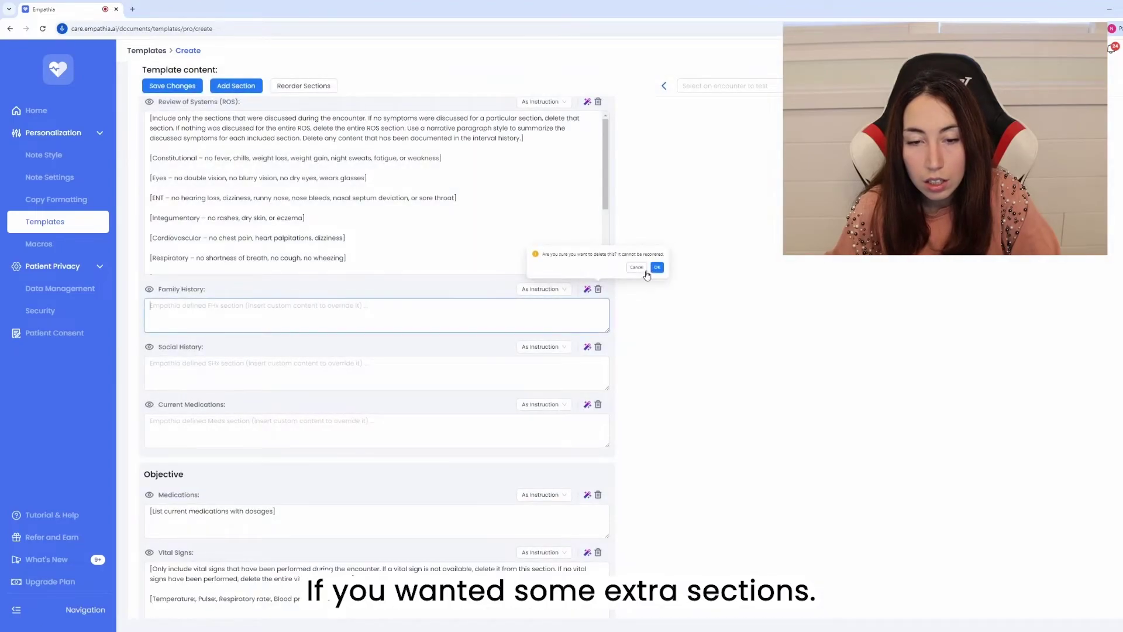
left_click(658, 268)
left_click(599, 289)
left_click(656, 267)
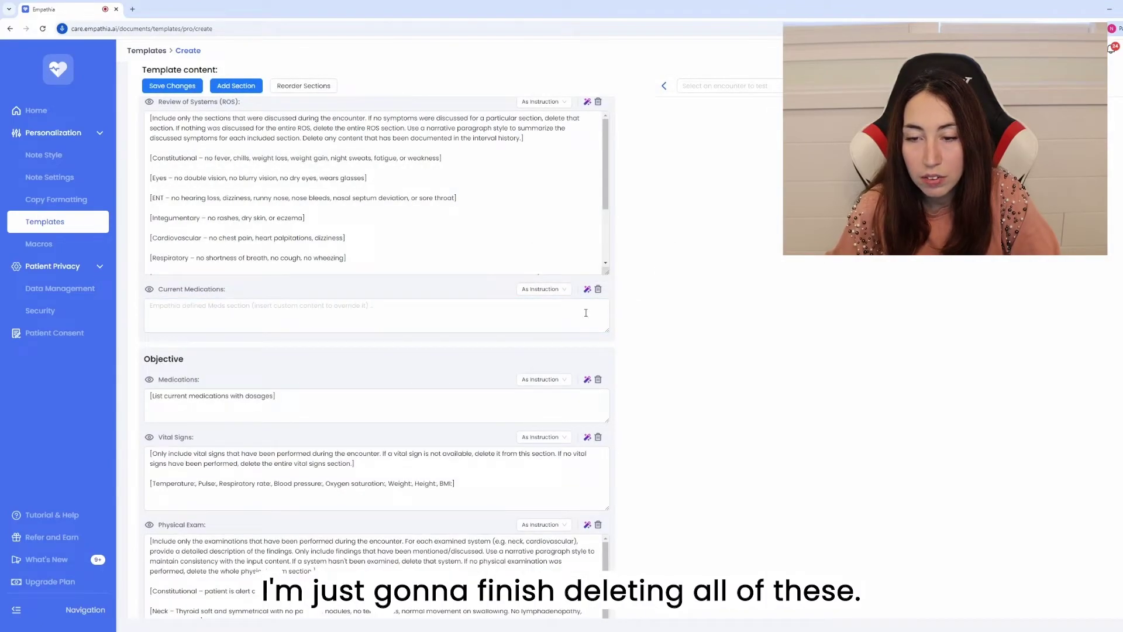
Delete the Objective Medications, Differential Diagnosis and Surgery Discussion sections
left_click(301, 409)
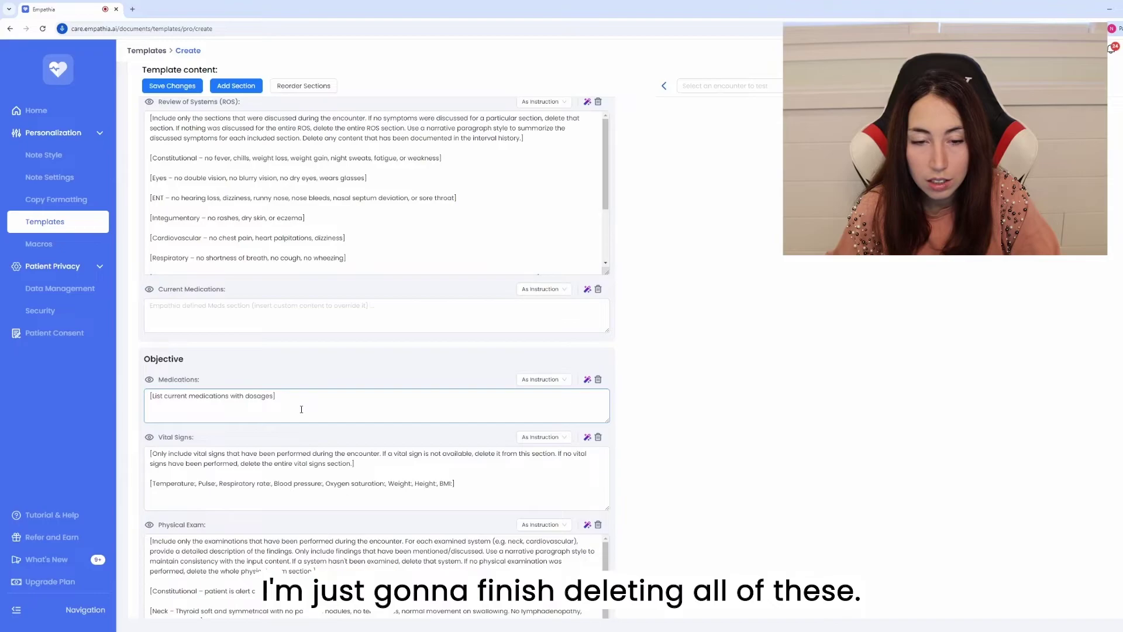
left_click(598, 380)
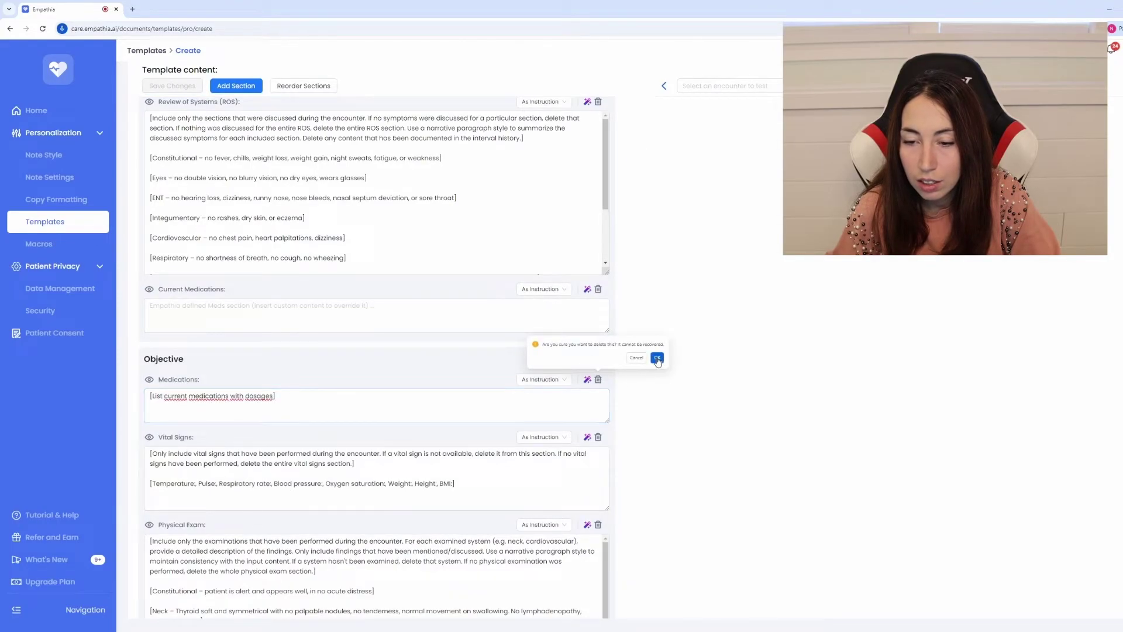
left_click(657, 357)
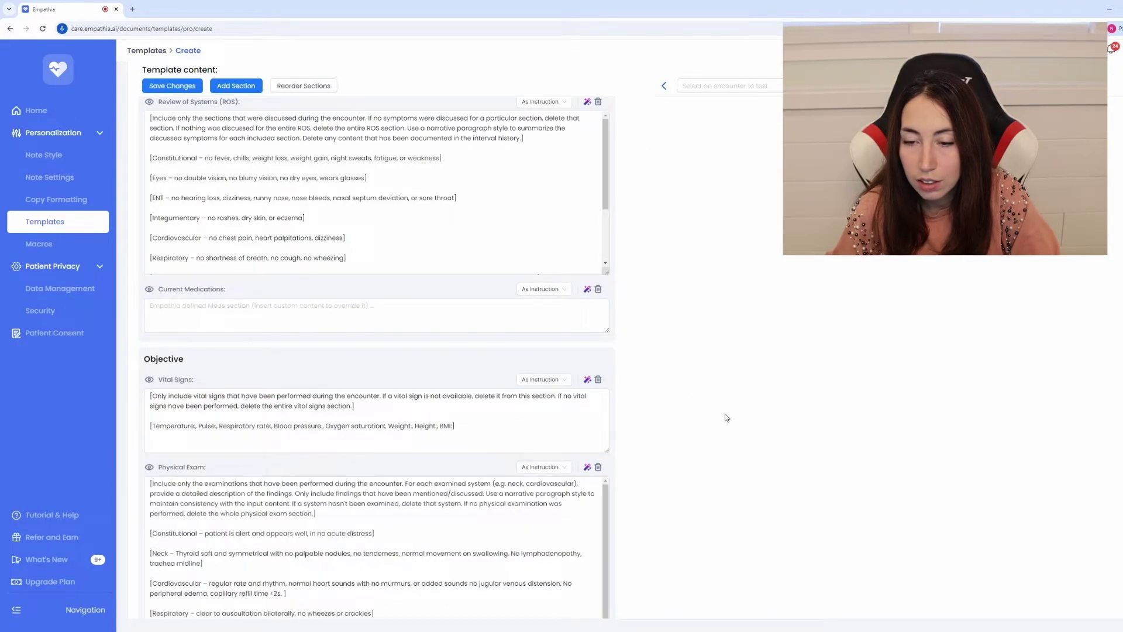
scroll(724, 413, "down", 3)
scroll(723, 417, "down", 8)
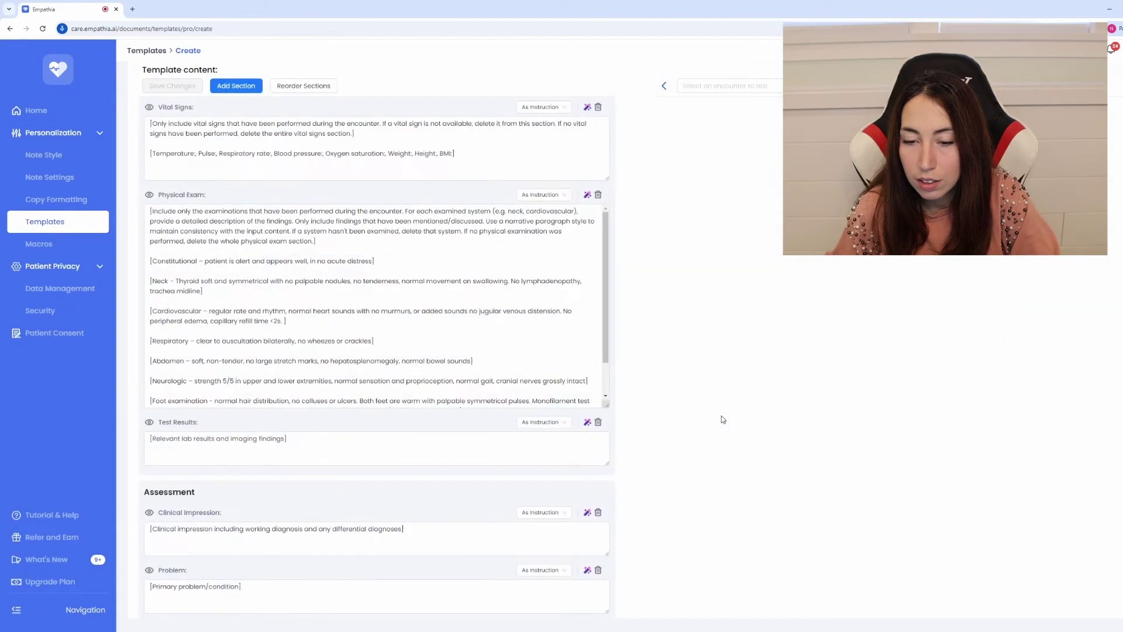
left_click(599, 402)
left_click(657, 379)
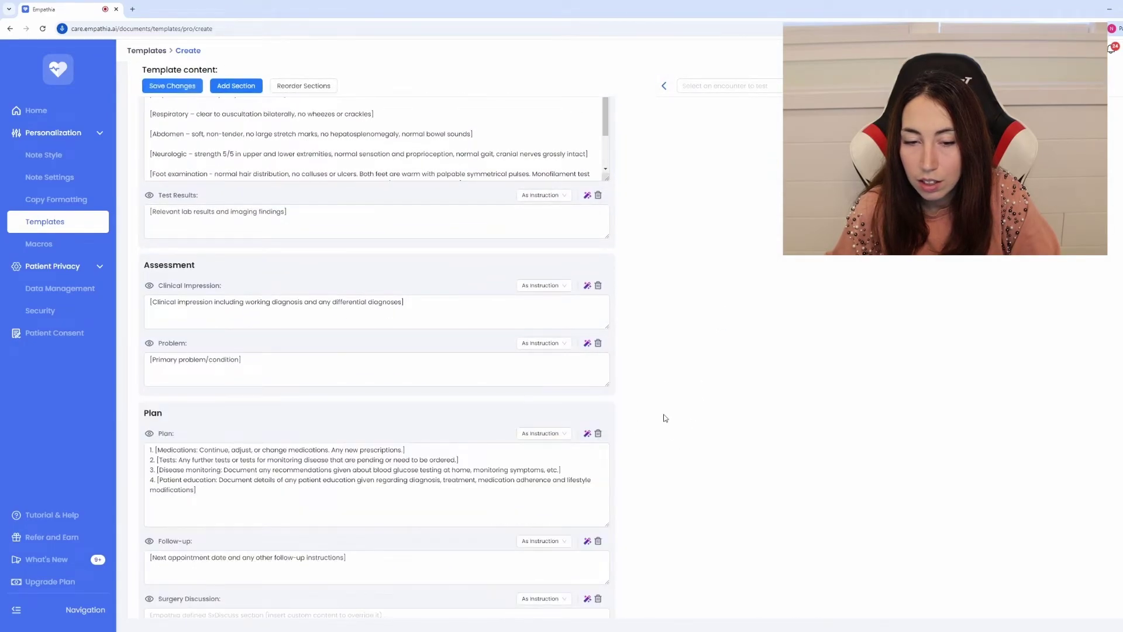
scroll(648, 494, "down", 1)
left_click(598, 548)
left_click(658, 527)
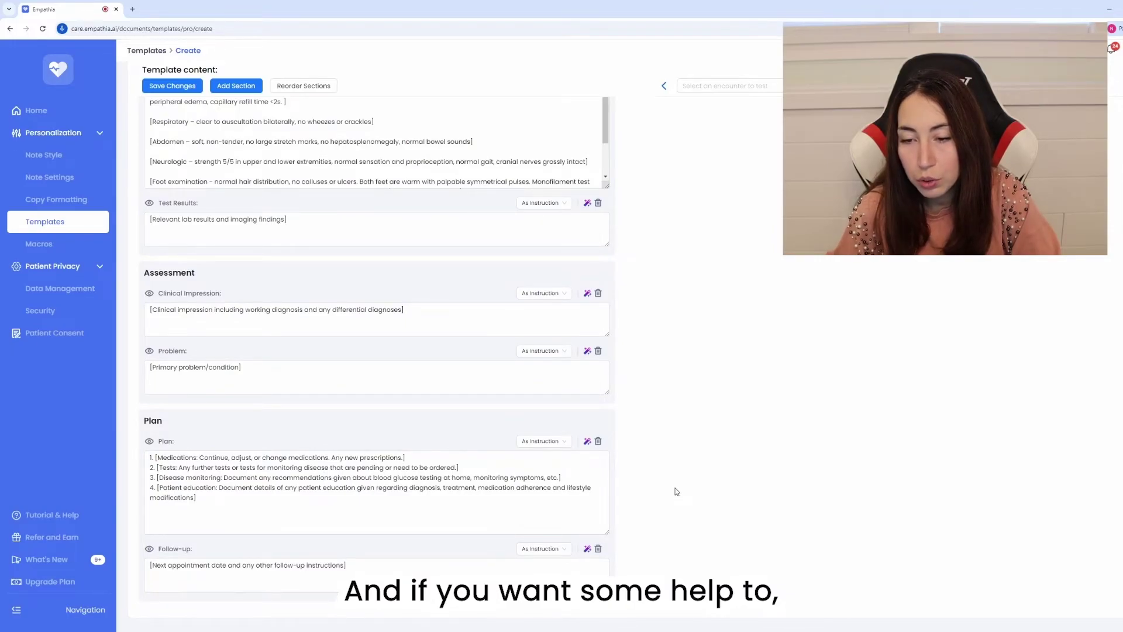
scroll(676, 488, "up", 7)
scroll(672, 477, "up", 5)
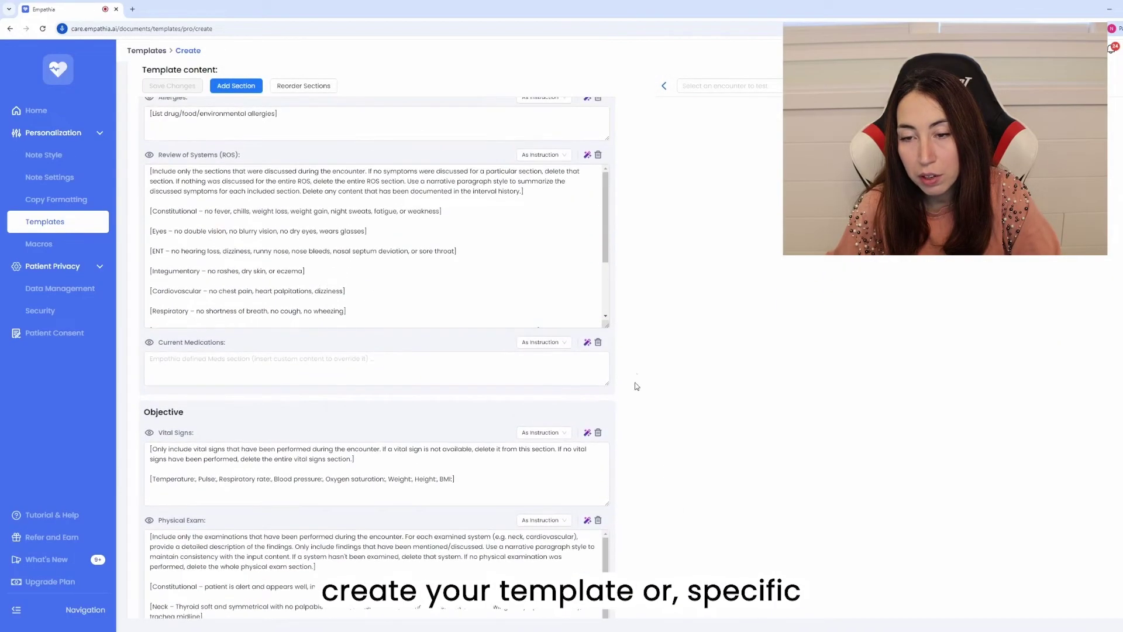
Ask Emma for a numbered medication list with dosage and frequency, and insert it into Current Medications
left_click(587, 344)
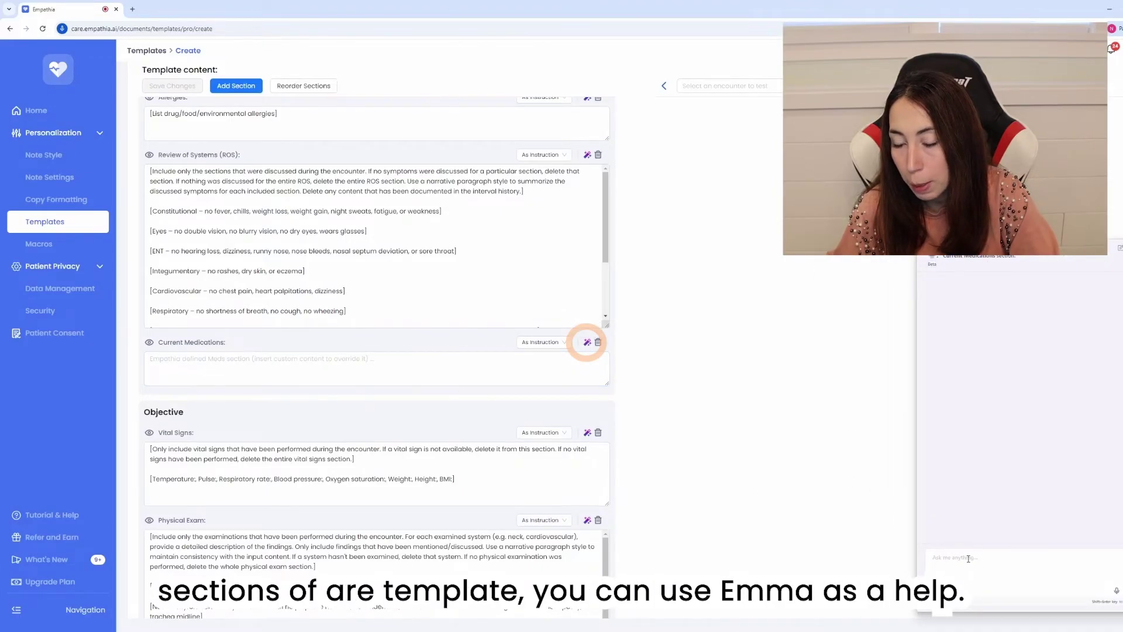
type("Medications should be list")
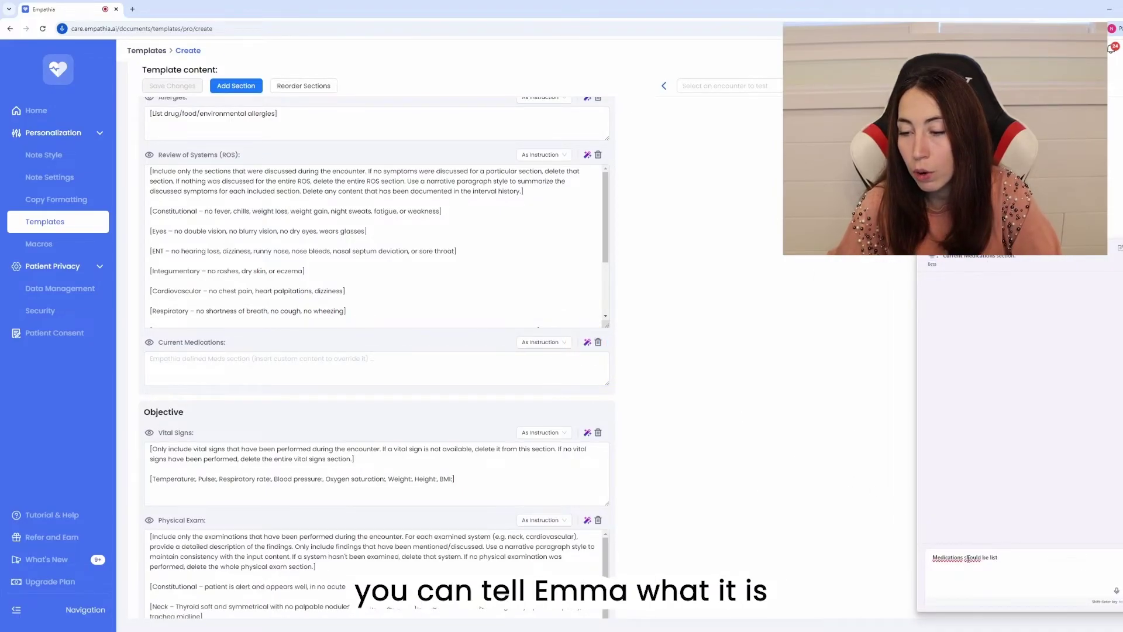
type("l")
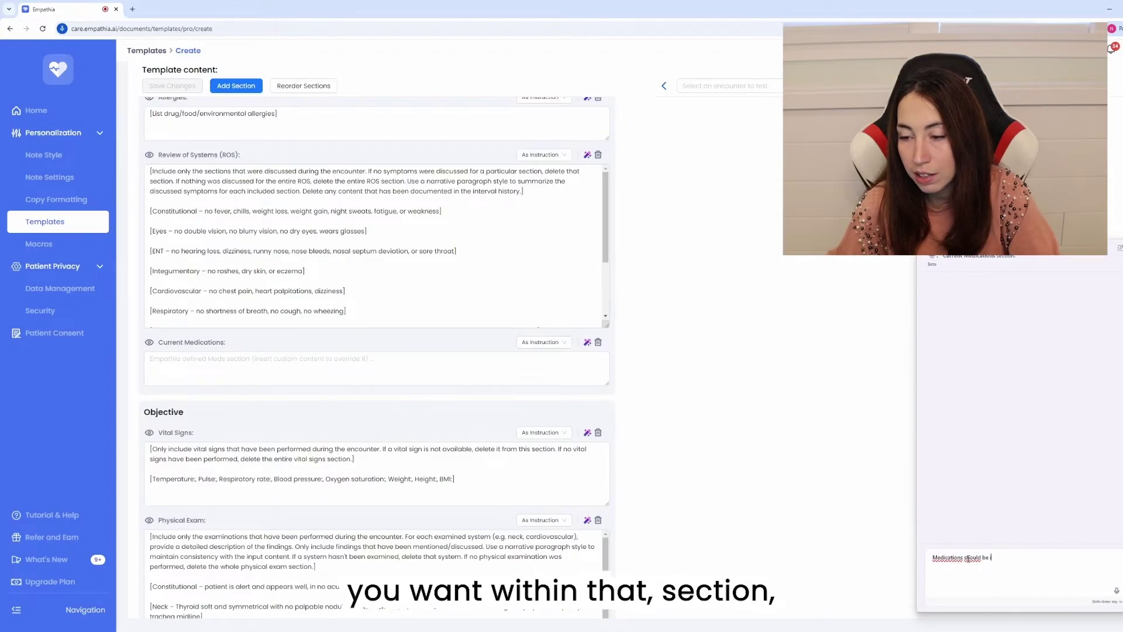
type("in a numbered")
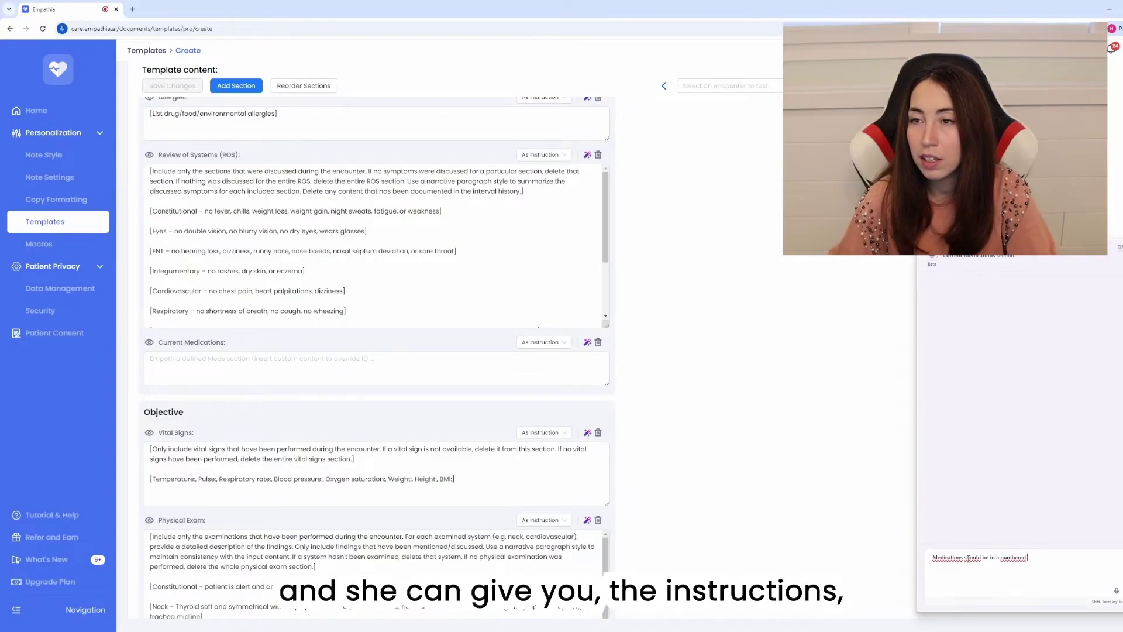
type("list with dosage")
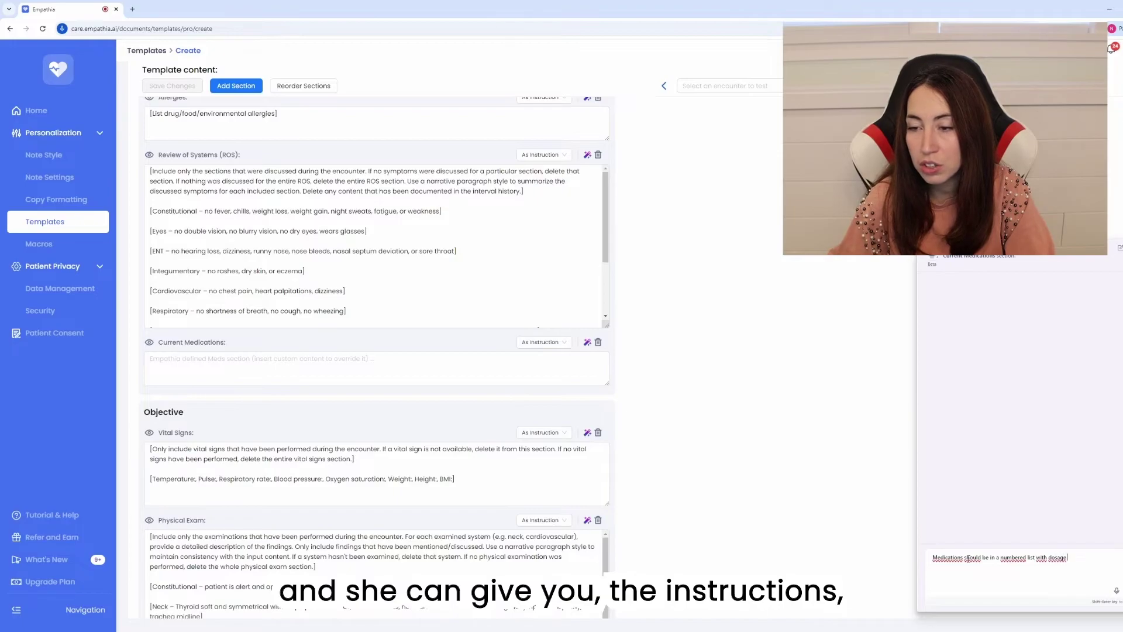
type(" and frequency")
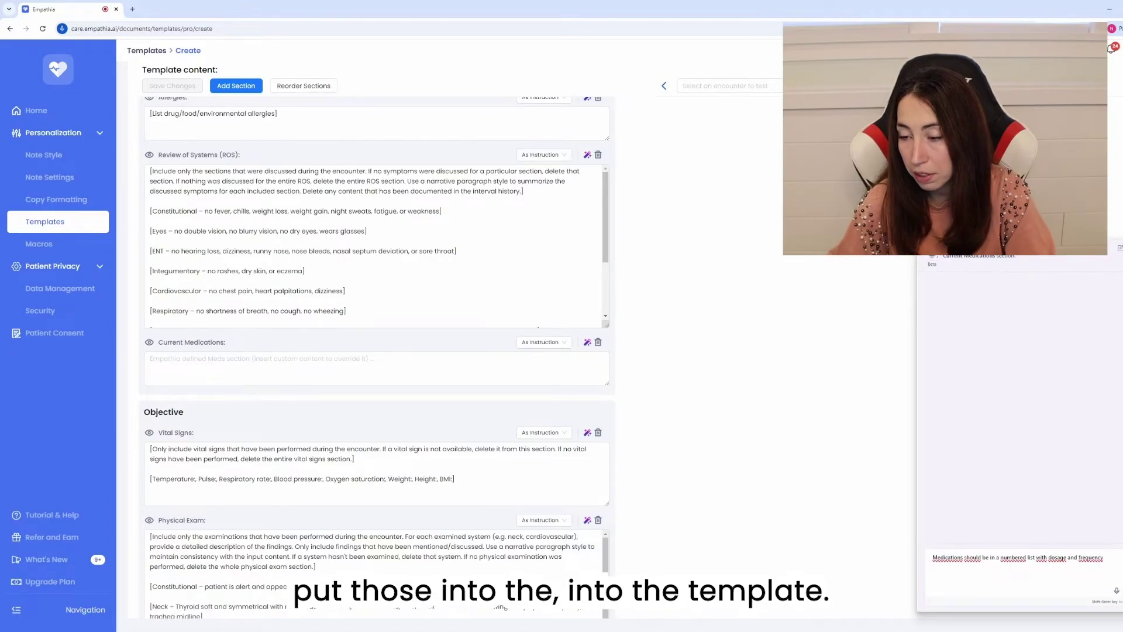
key("Return")
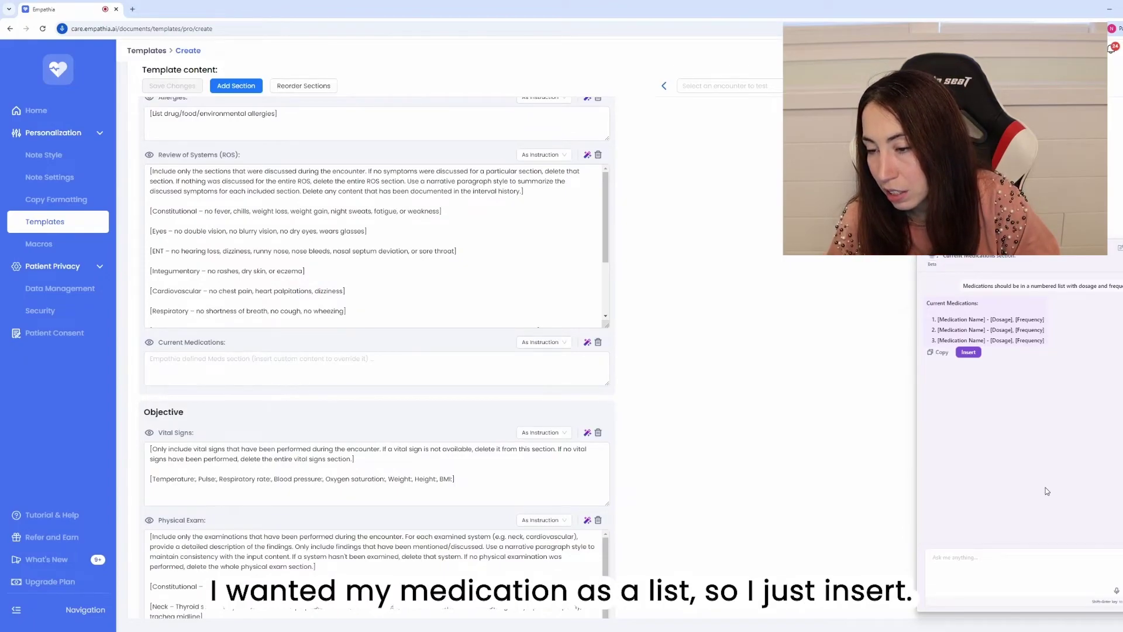
left_click(971, 354)
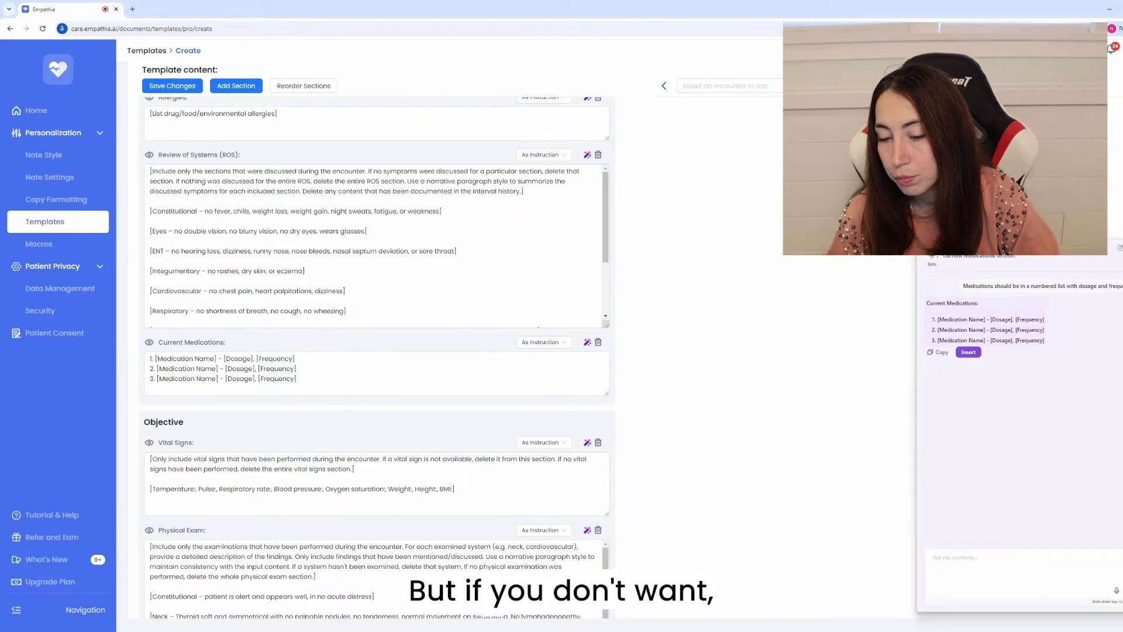
left_click(805, 298)
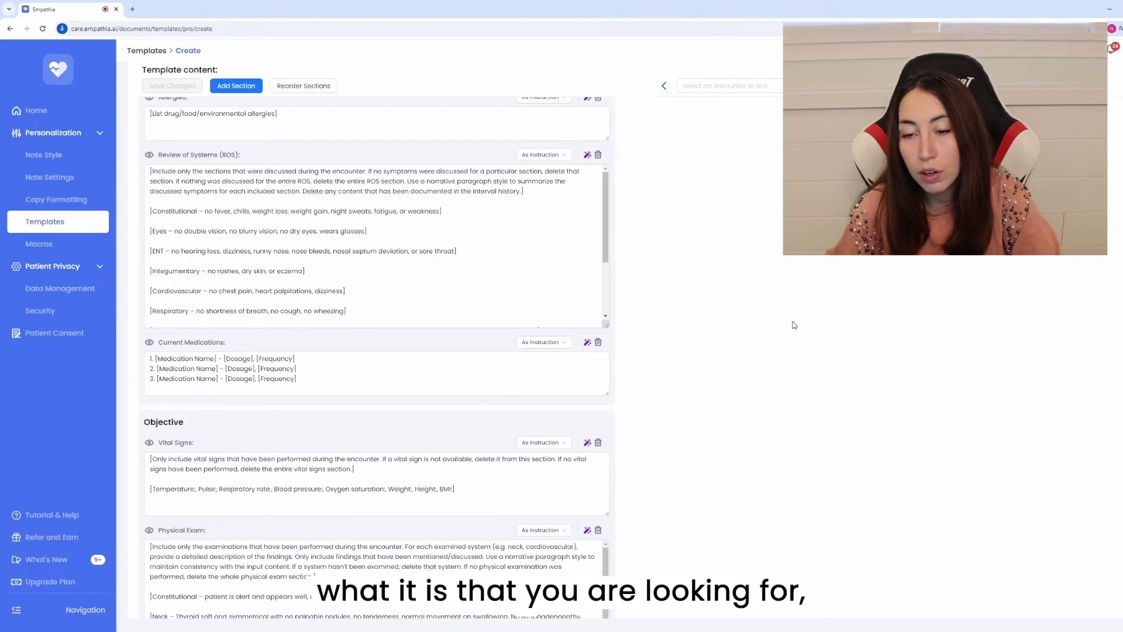
Scroll through My Content Library to the Endocrine Follow-Up template
scroll(787, 358, "down", 5)
scroll(786, 367, "down", 3)
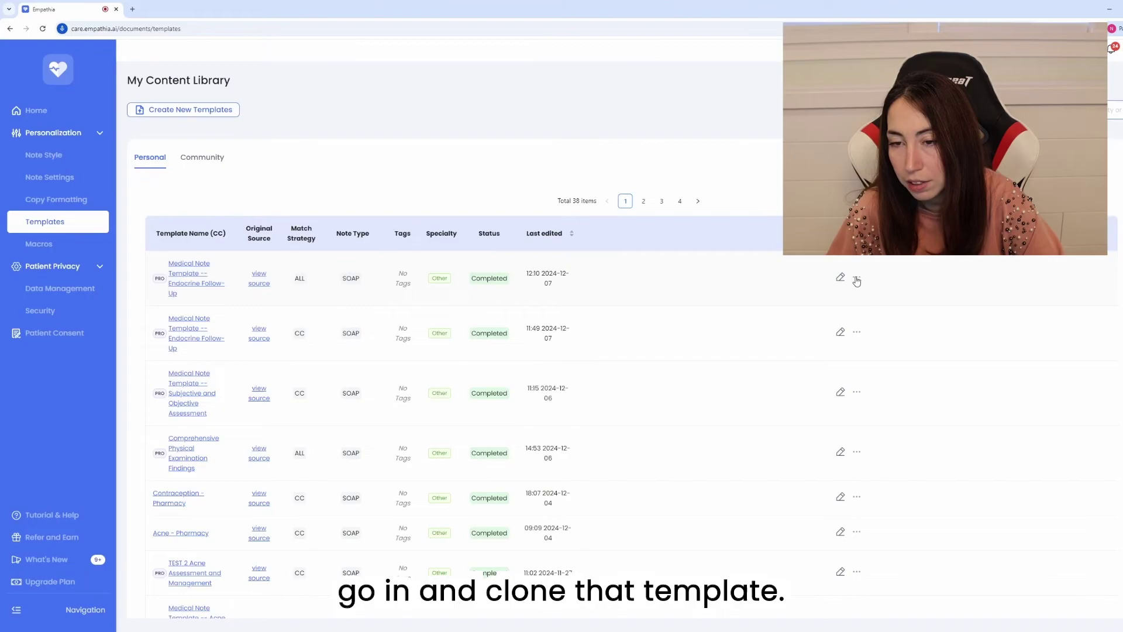
Open the Endocrine Follow-Up template for editing and review its sections
left_click(856, 280)
left_click(886, 308)
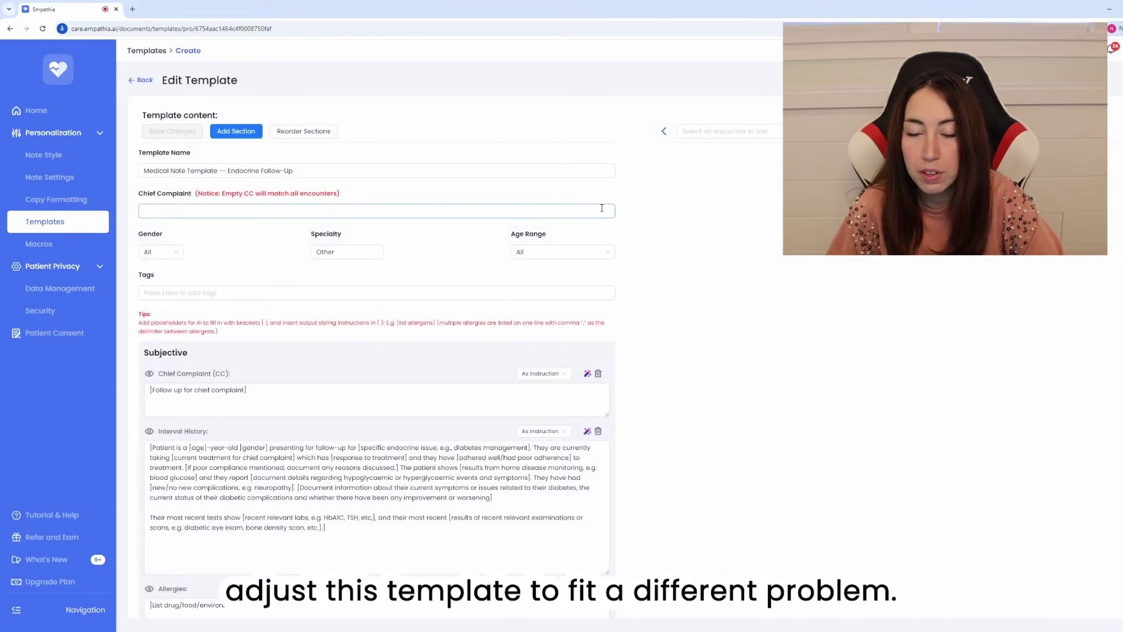
scroll(652, 342, "down", 6)
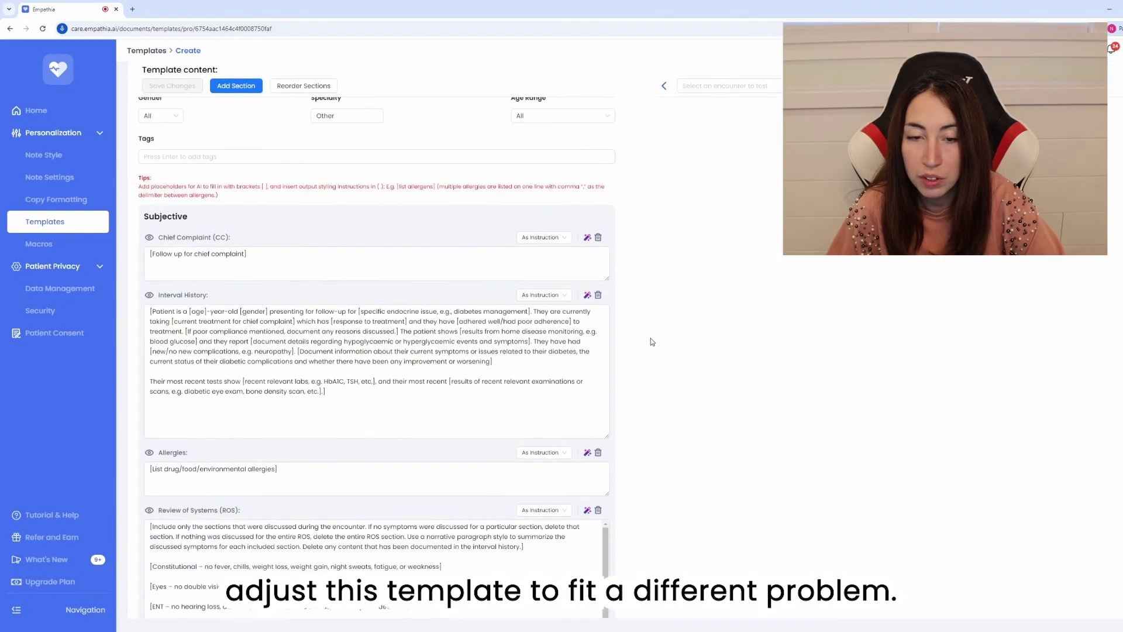
scroll(652, 341, "down", 2)
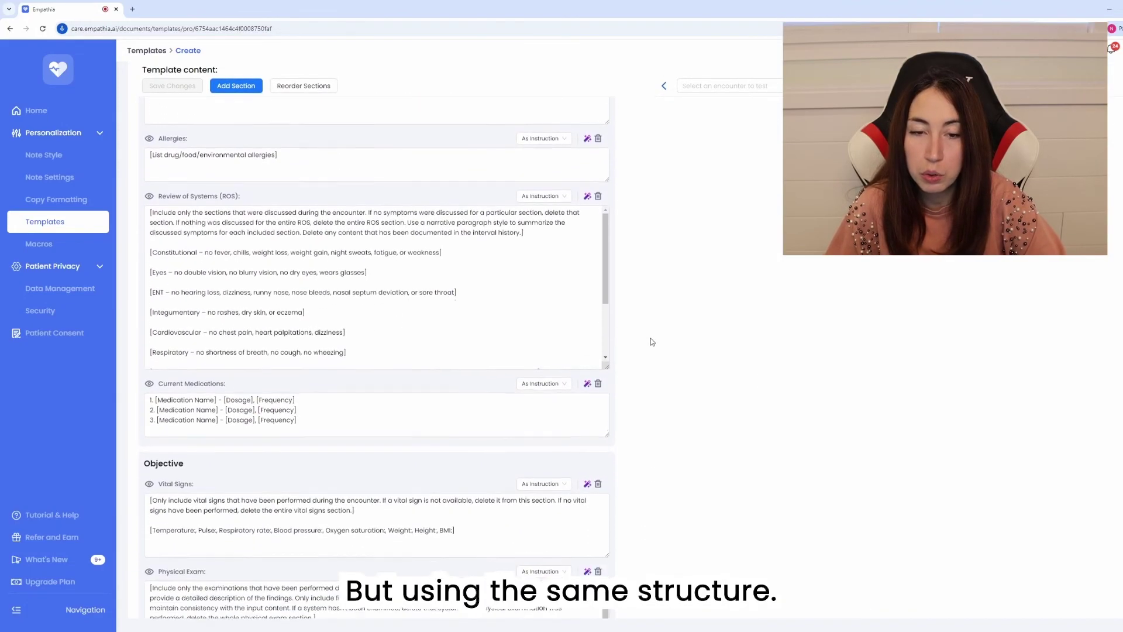
scroll(653, 342, "up", 4)
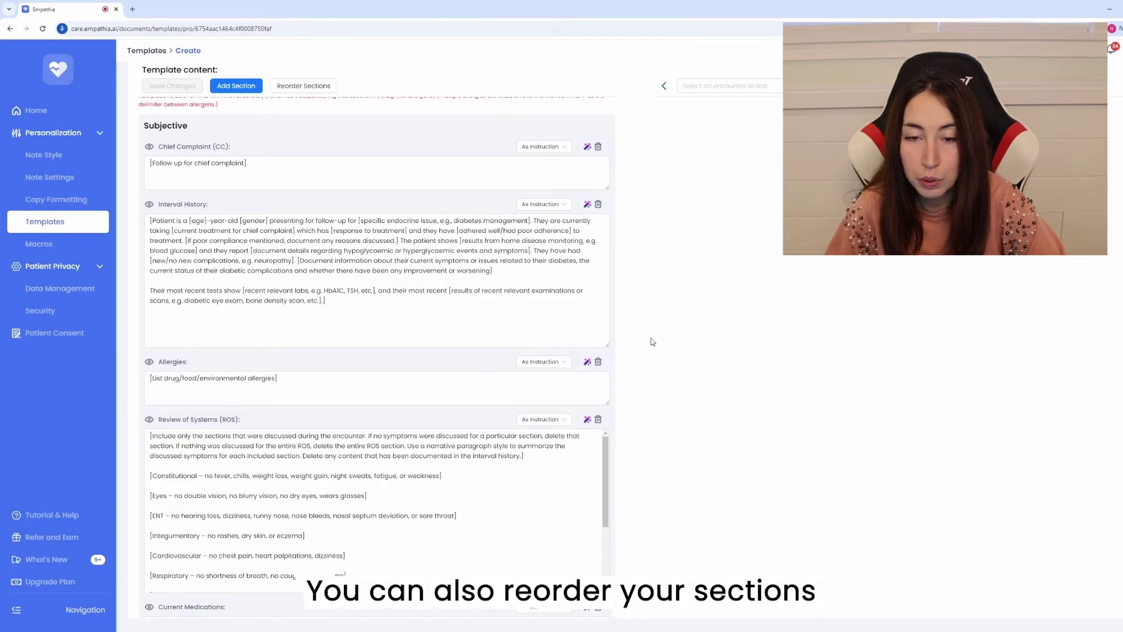
scroll(652, 342, "up", 4)
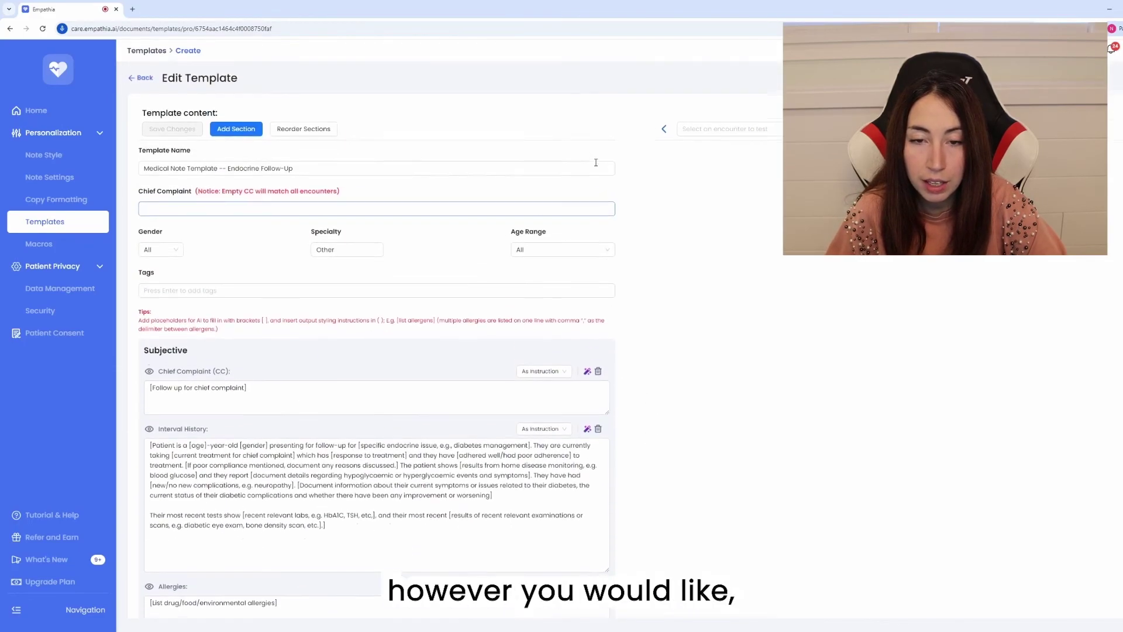
Reorder sections so Review of Systems sits right after Interval History
left_click(315, 130)
mouse_move(315, 216)
left_mouse_down()
mouse_move(320, 197)
mouse_move(312, 205)
left_mouse_up()
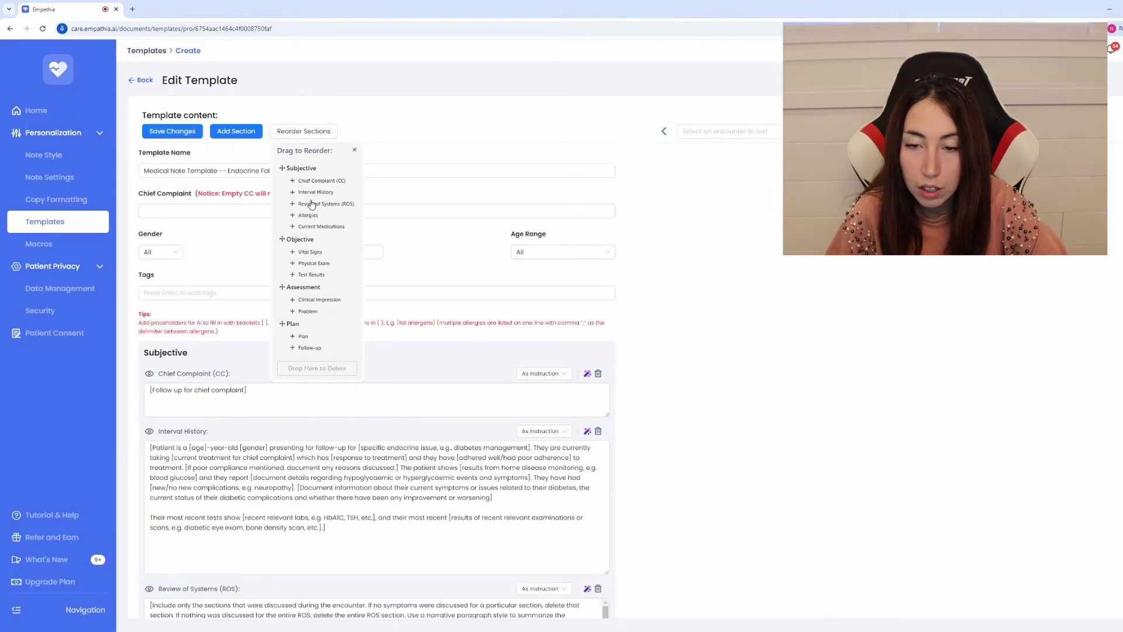
left_click(354, 150)
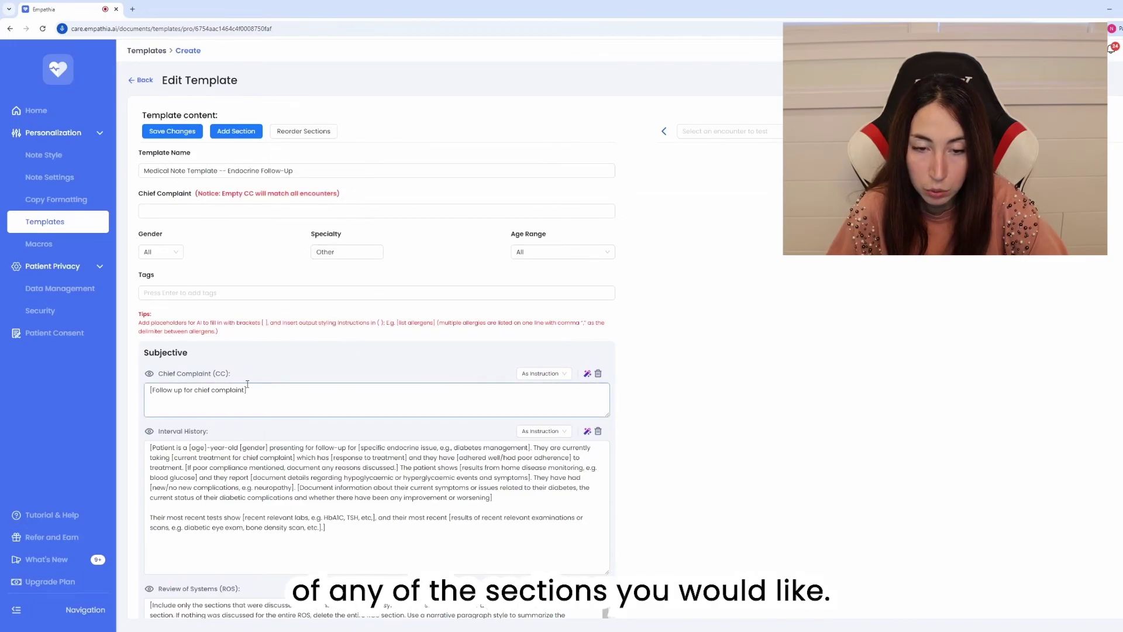
Hide the Review of Systems header, leaving the Interval History header visible
left_click(218, 392)
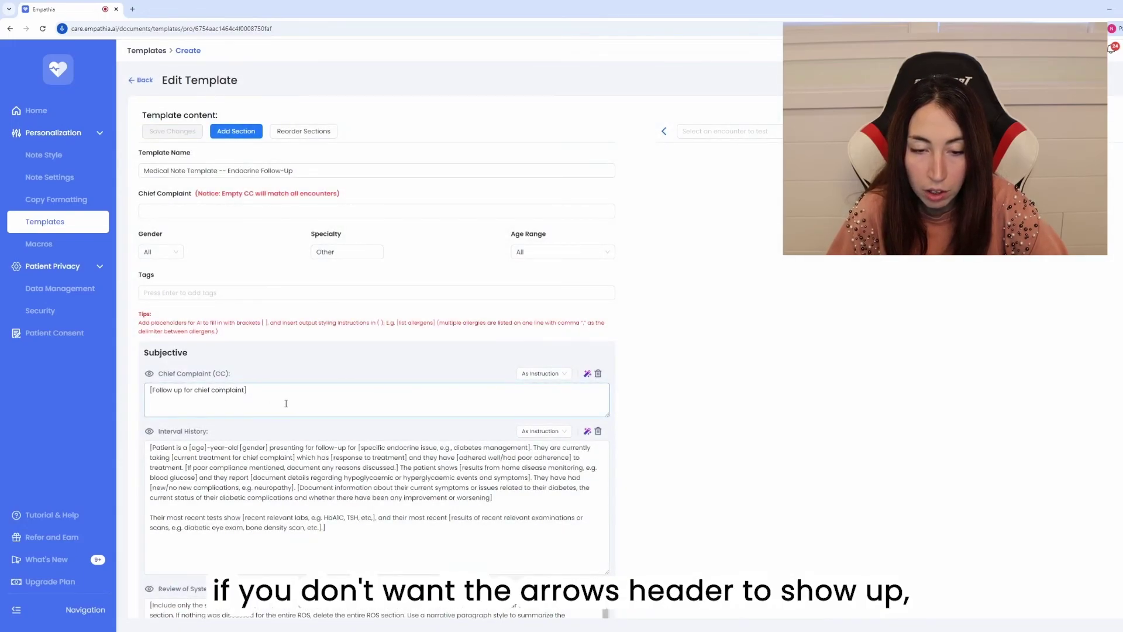
scroll(286, 403, "down", 1)
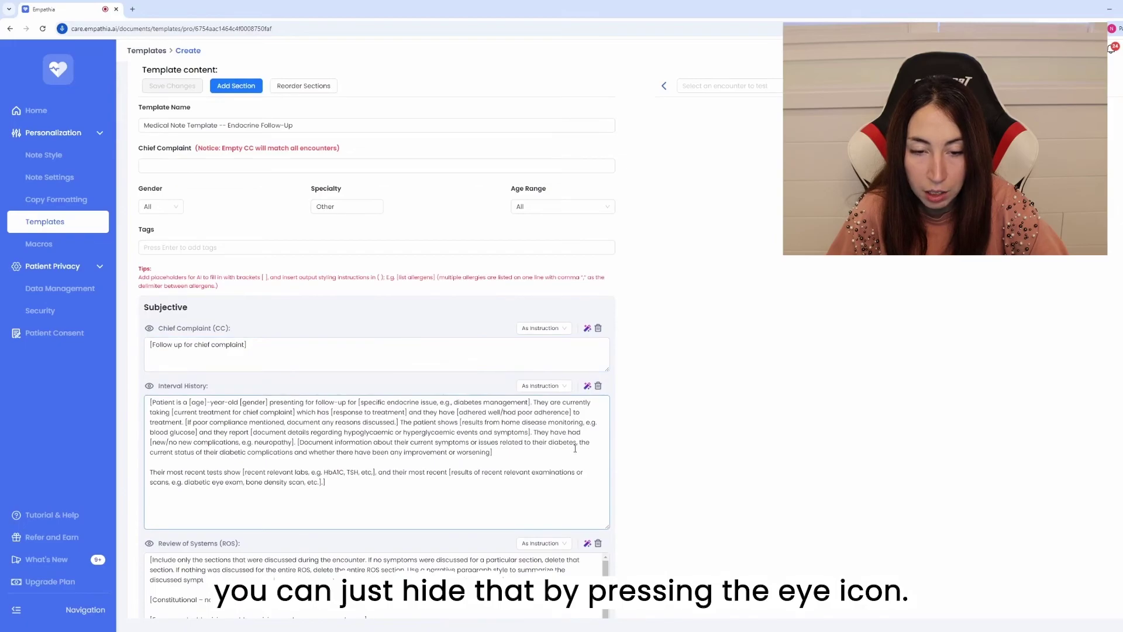
left_click(149, 542)
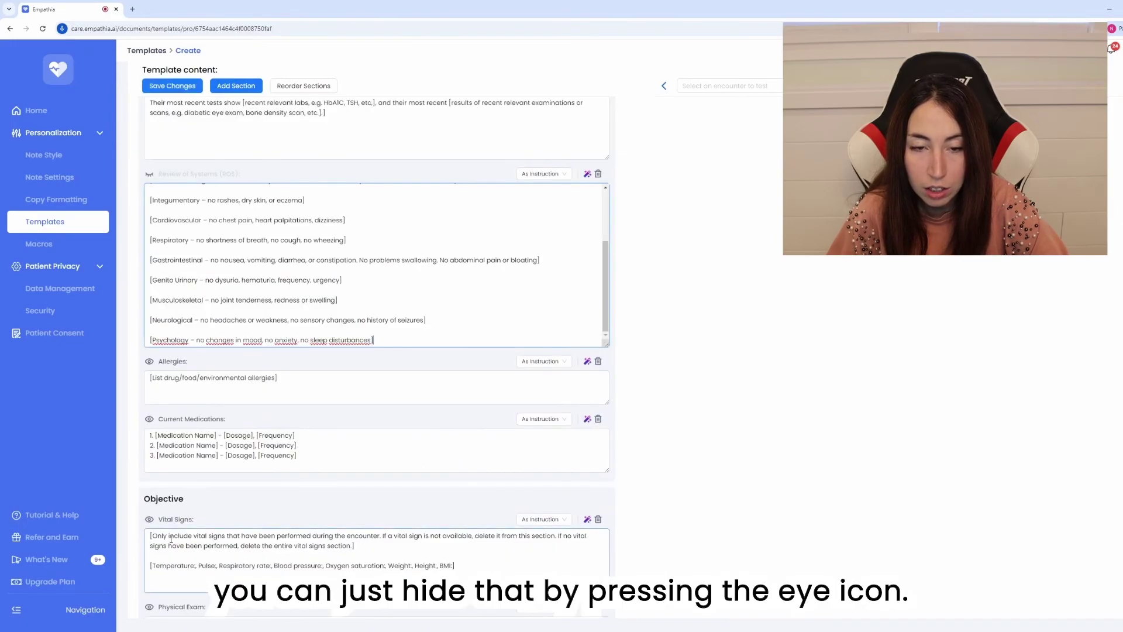
scroll(170, 319, "up", 1)
scroll(171, 319, "down", 1)
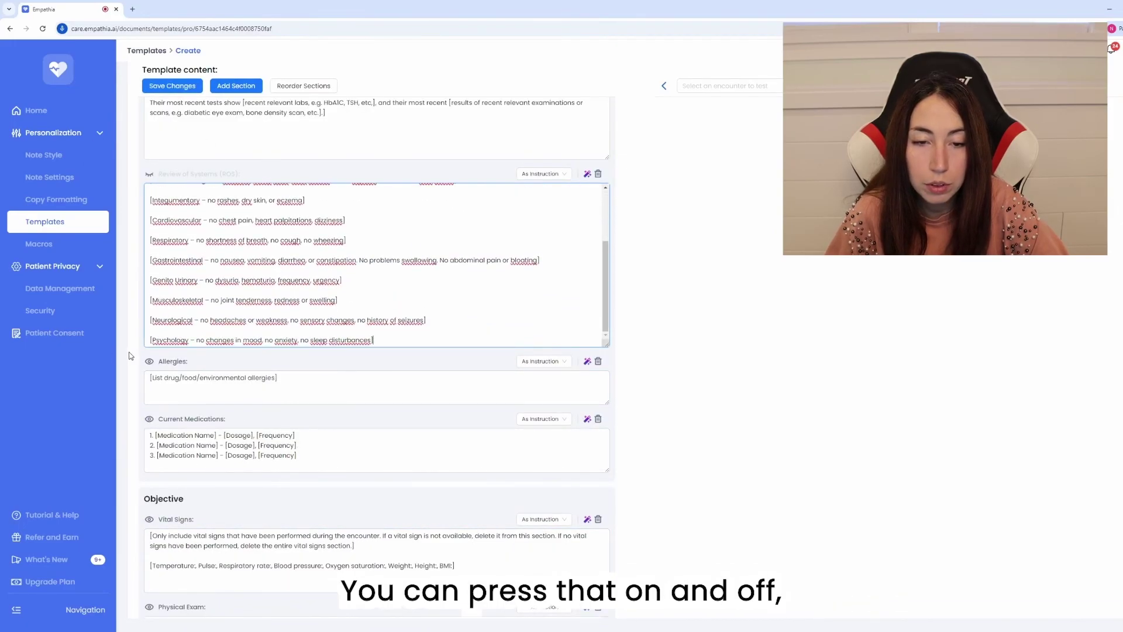
scroll(130, 356, "up", 5)
left_click(151, 244)
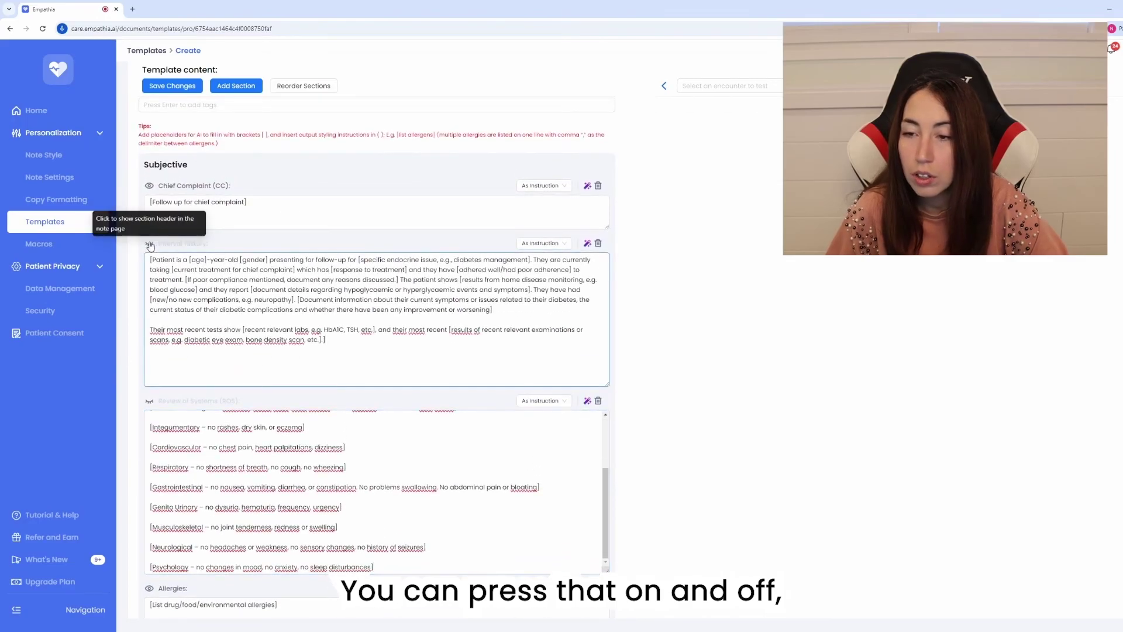
left_click(150, 244)
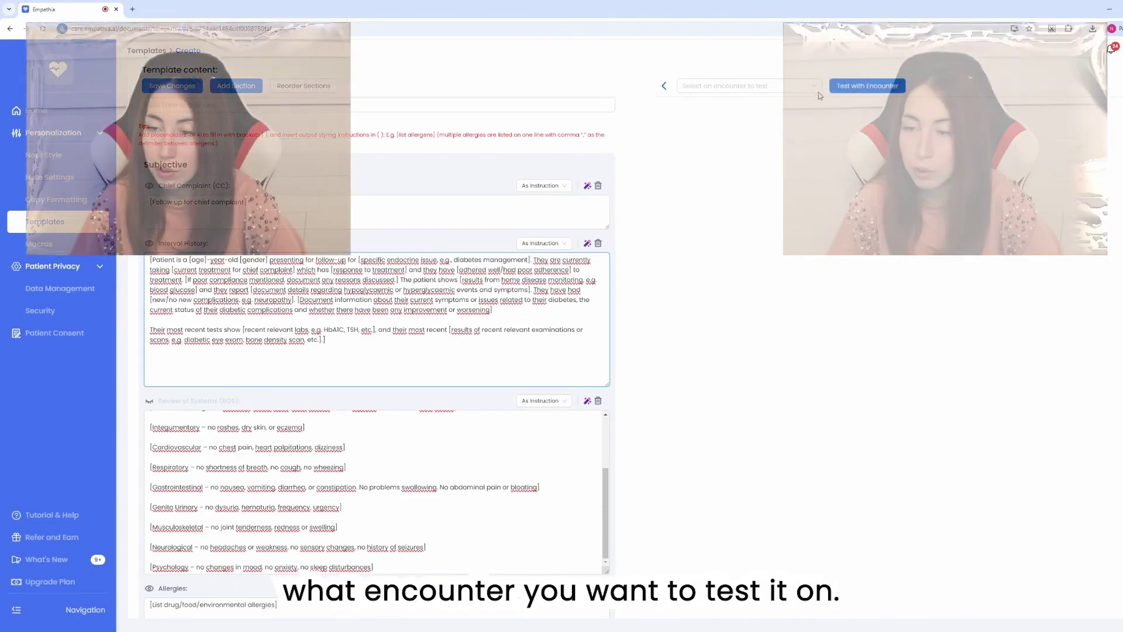
Test the template on the 2024-12-07 encounter and review the generated note preview
left_click(742, 85)
left_click(717, 102)
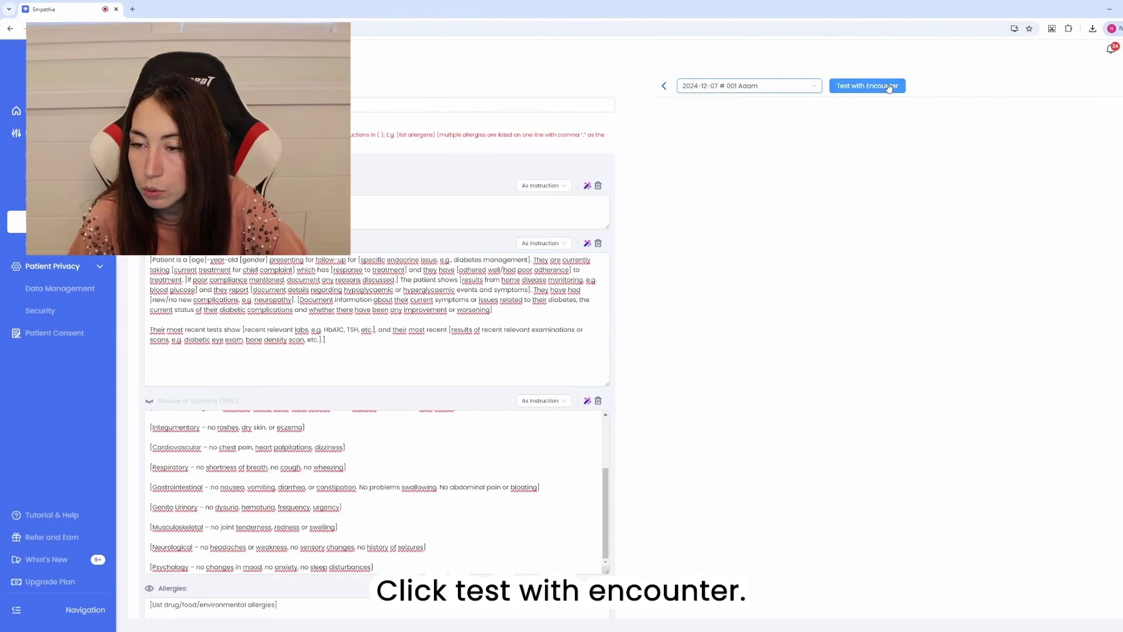
left_click(859, 87)
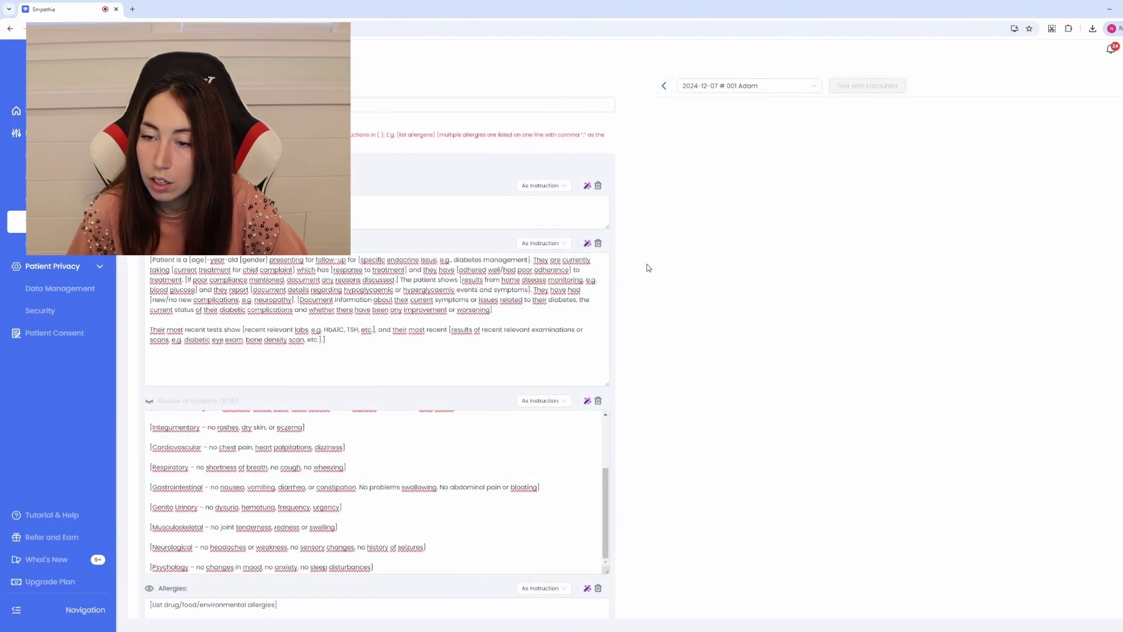
scroll(648, 269, "up", 4)
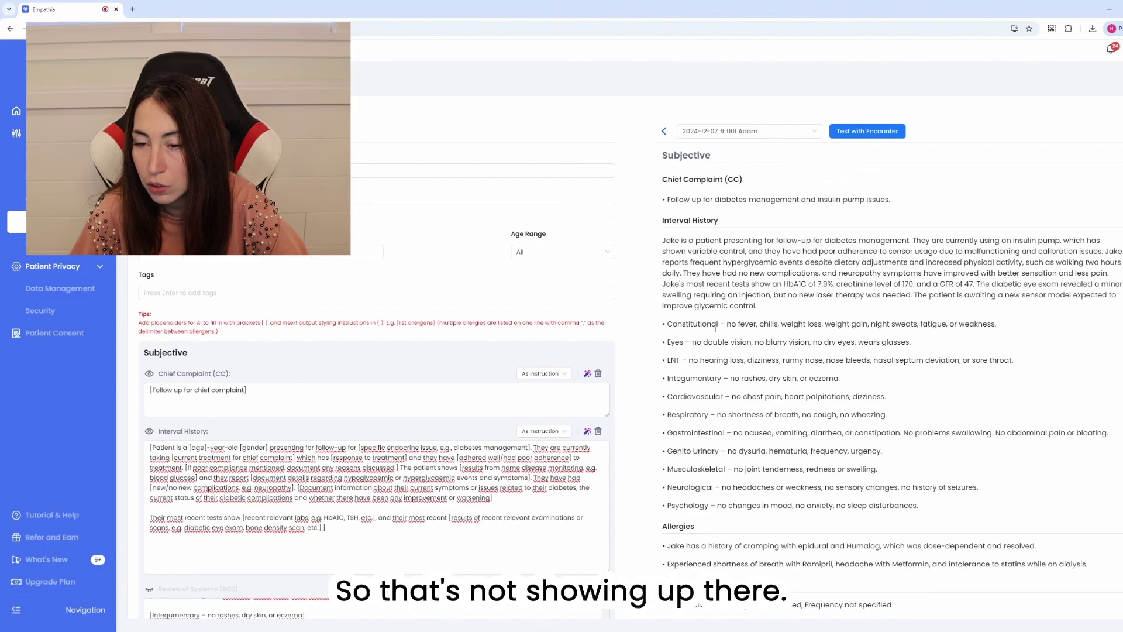
scroll(715, 329, "down", 1)
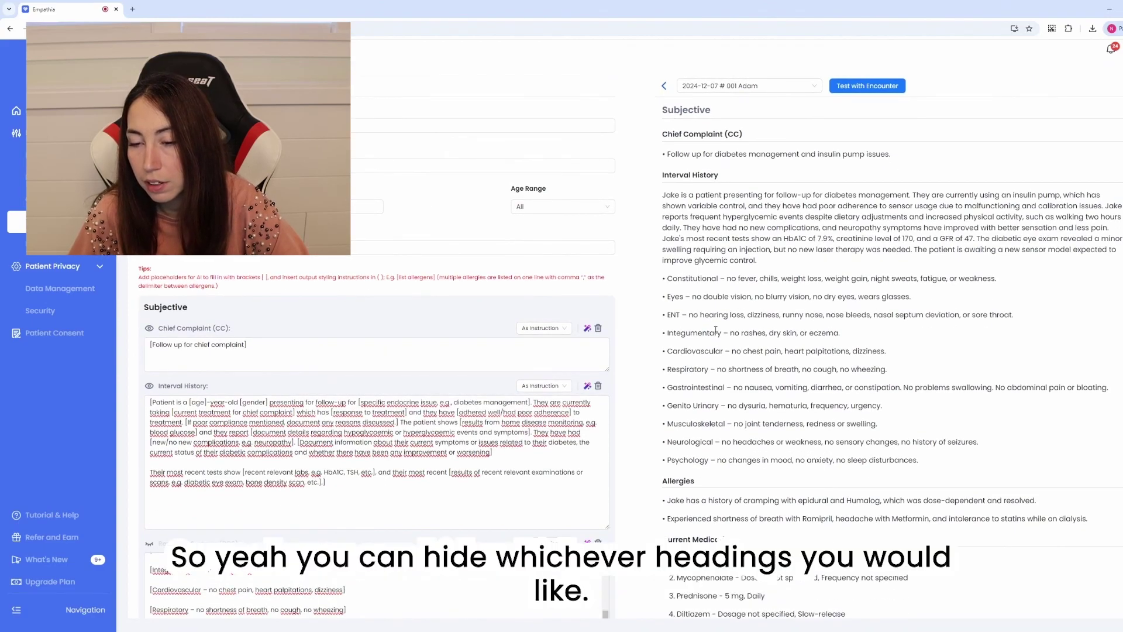
scroll(716, 329, "up", 1)
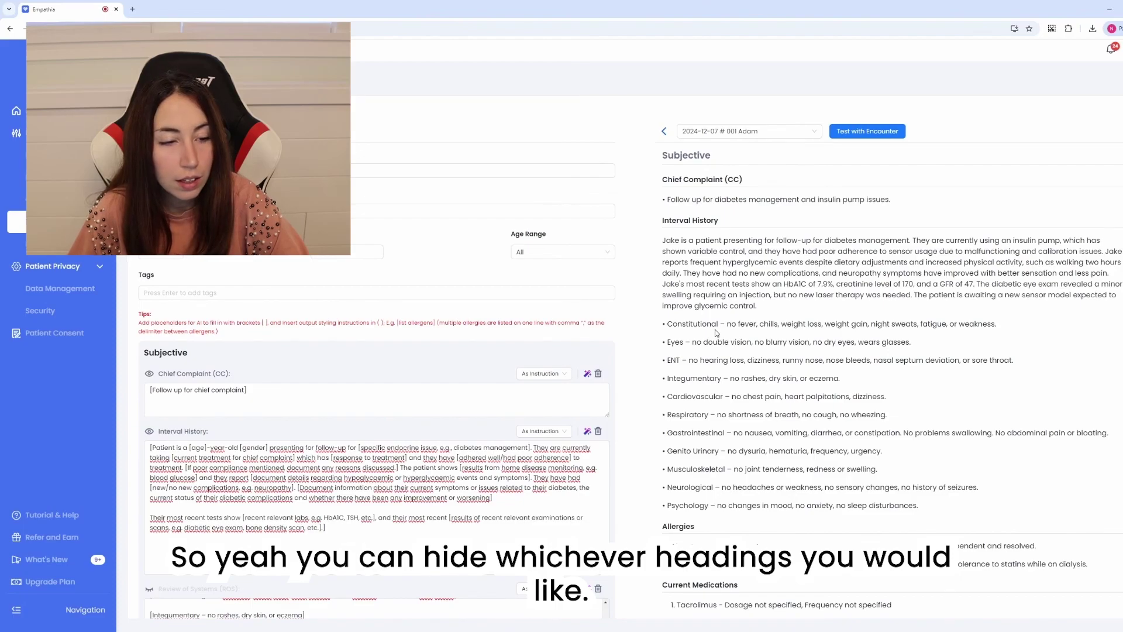
scroll(715, 332, "down", 7)
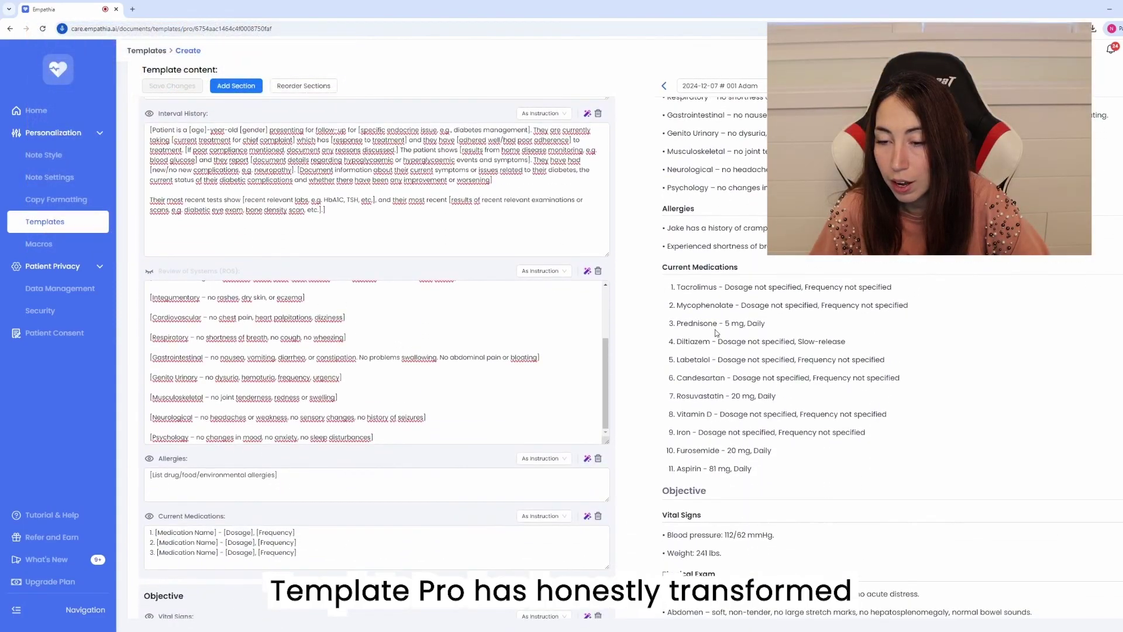
scroll(715, 329, "down", 1)
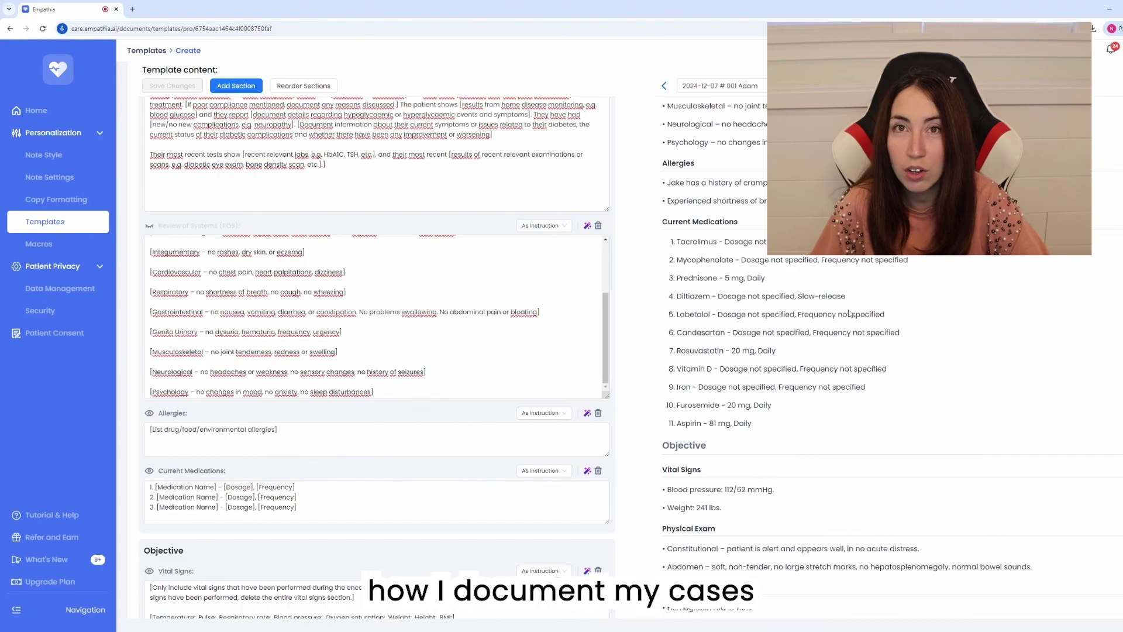
scroll(929, 324, "down", 9)
scroll(761, 382, "down", 3)
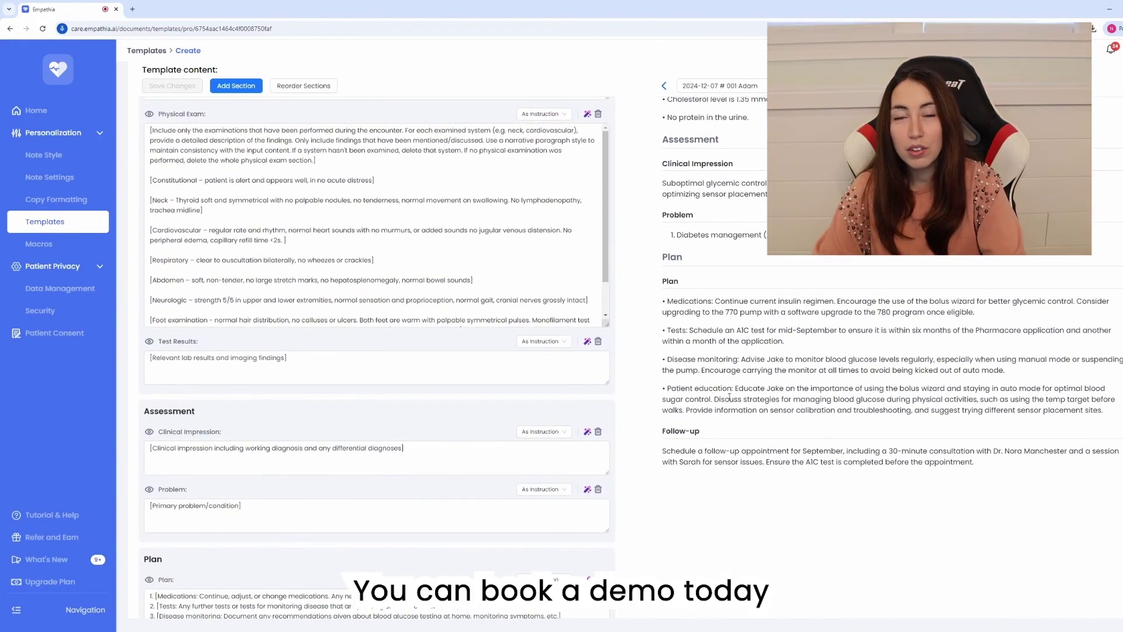
scroll(655, 420, "down", 1)
scroll(663, 401, "up", 15)
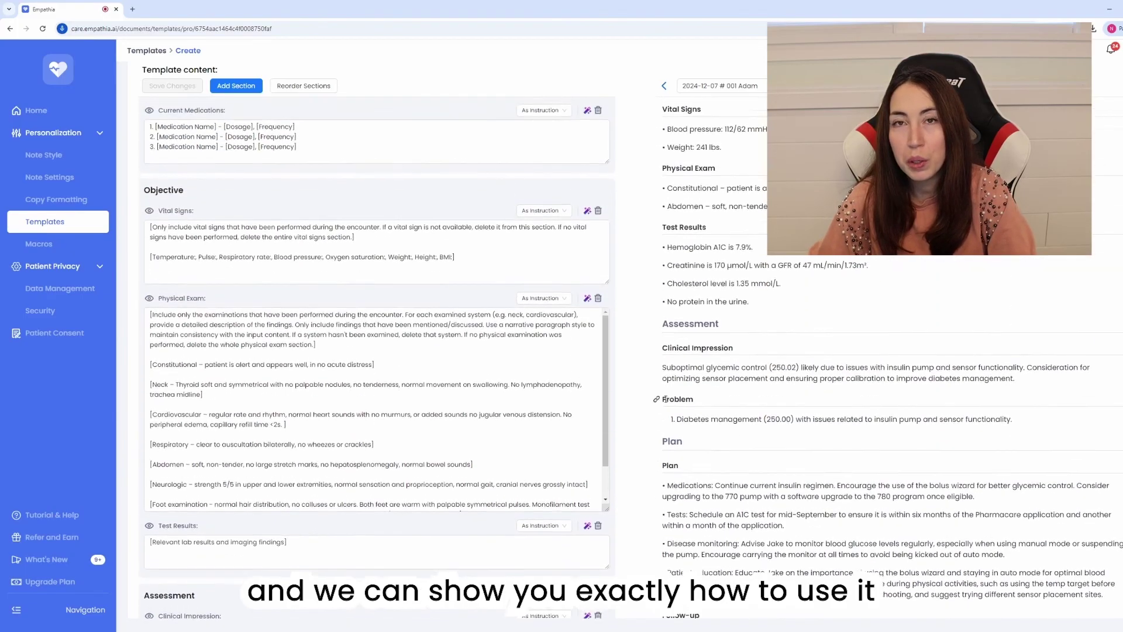